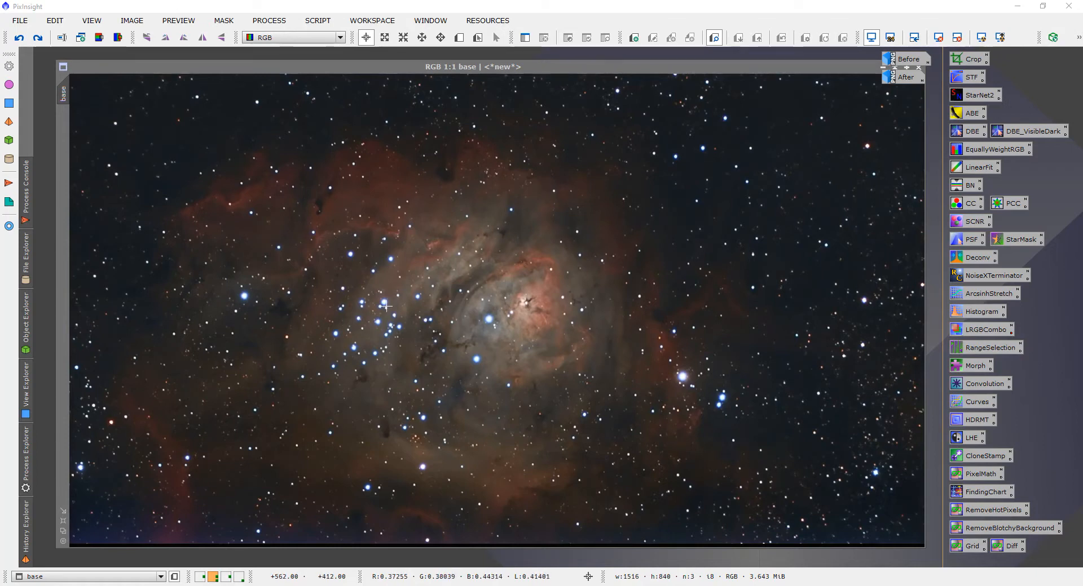
Examine the stars and nebula in the base image up close and fit its window to the 1:2 view
scroll(388, 309, "up", 2)
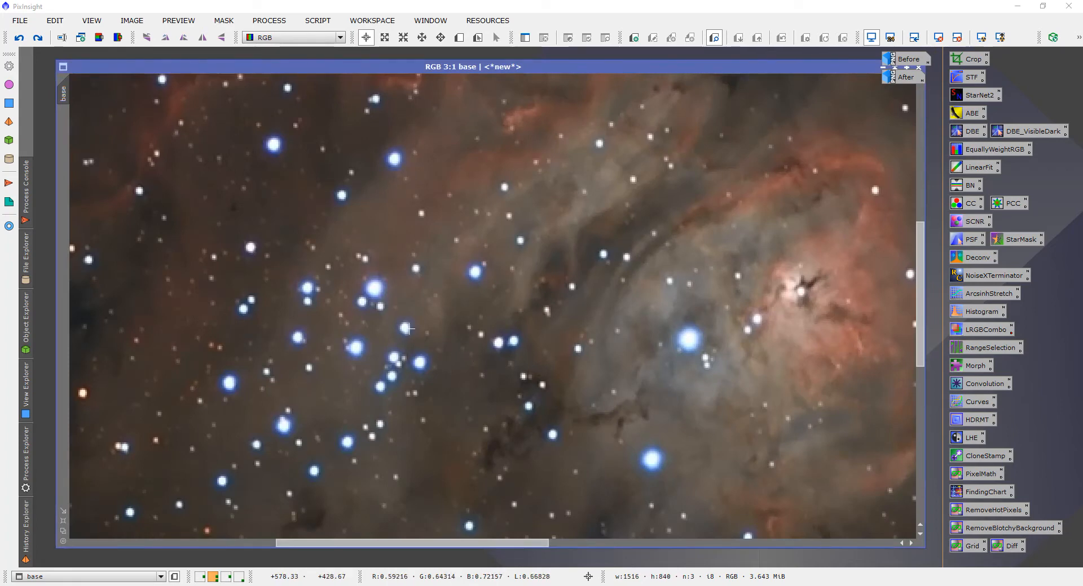
scroll(372, 276, "up", 1)
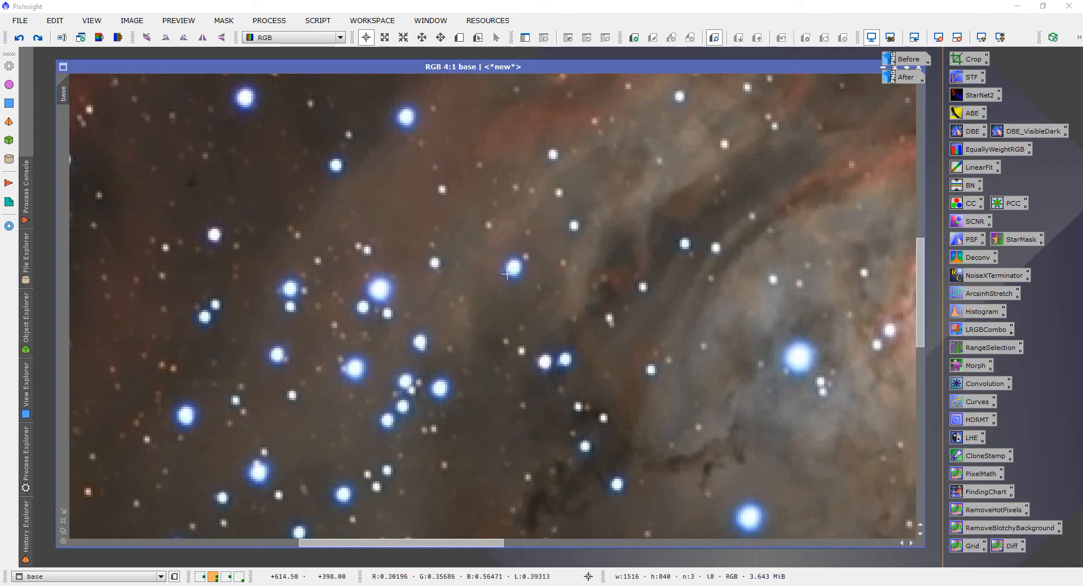
scroll(523, 303, "down", 3)
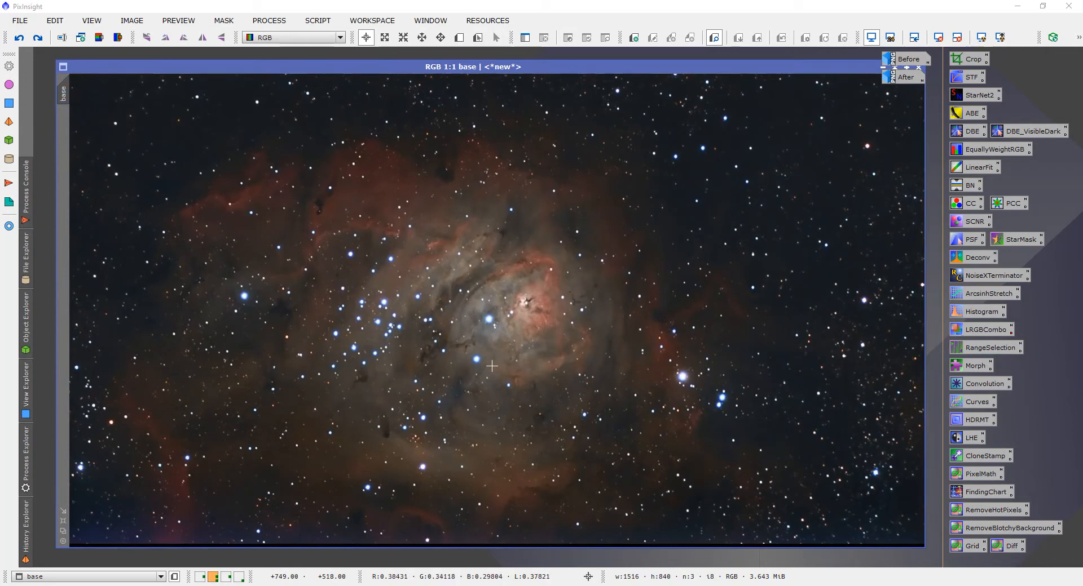
scroll(276, 231, "down", 1)
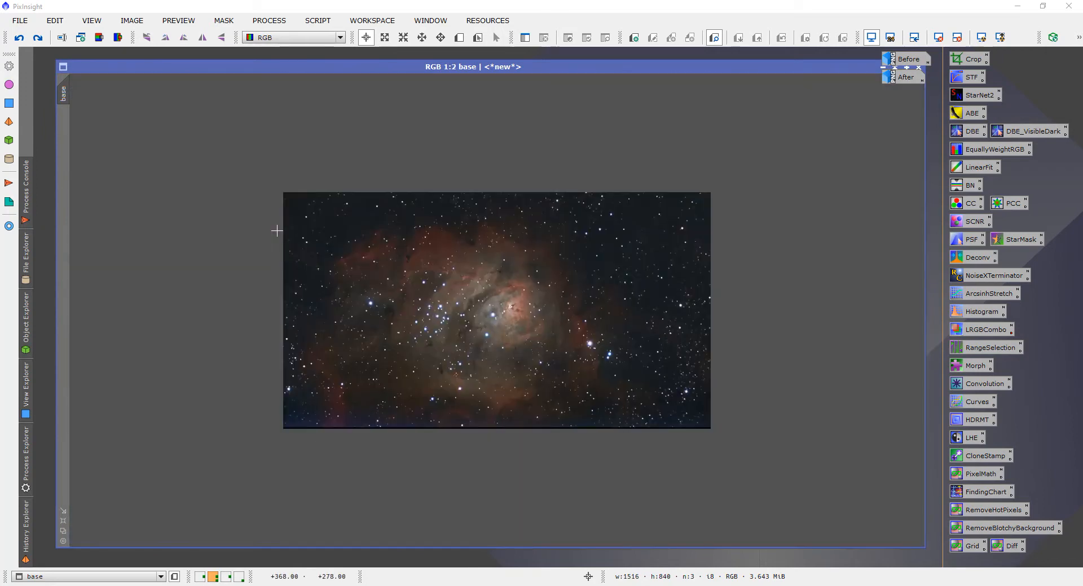
left_click(63, 512)
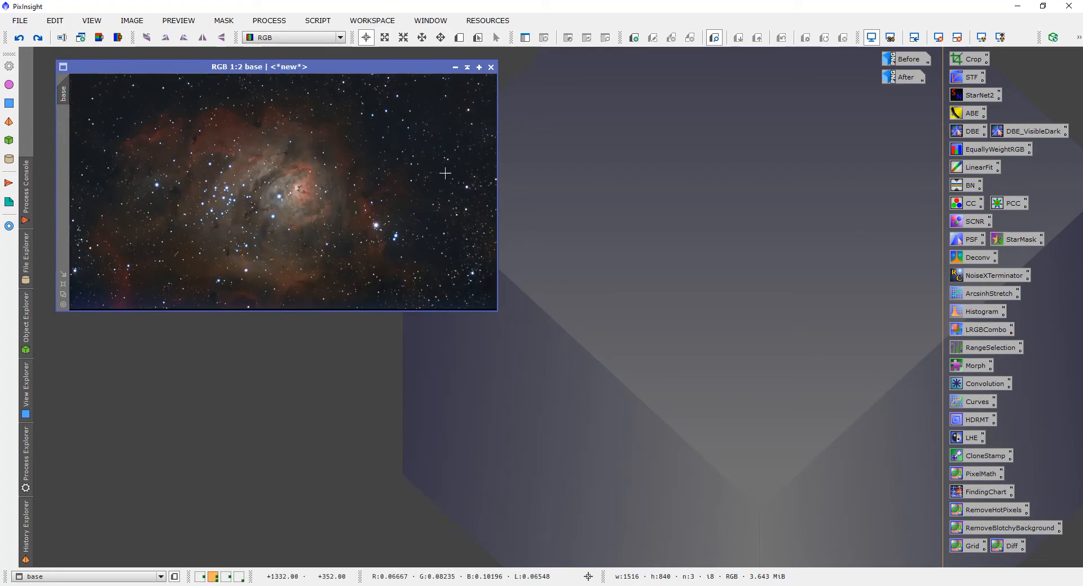
scroll(356, 213, "down", 1)
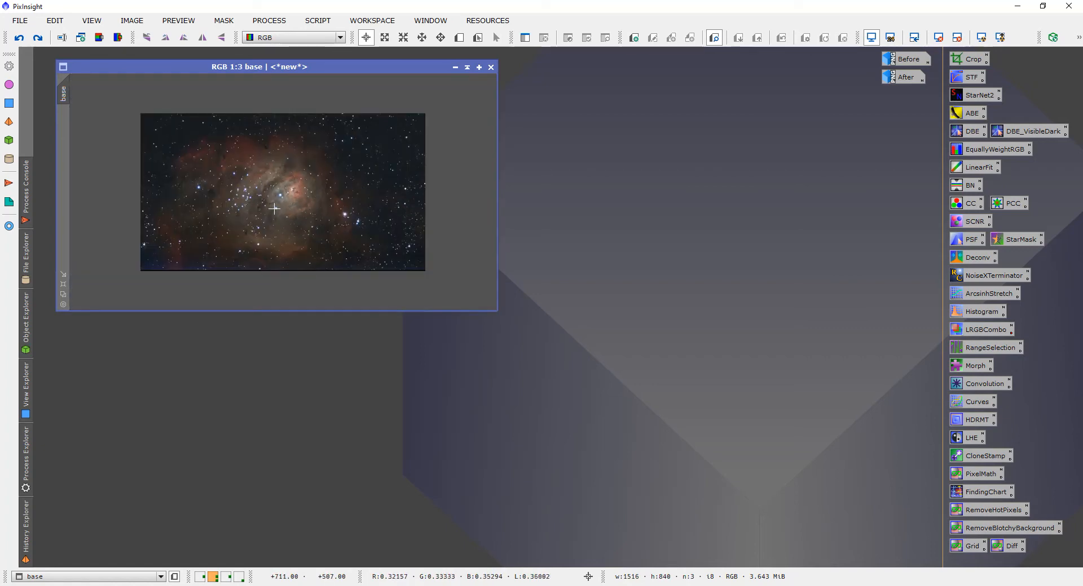
scroll(275, 209, "up", 1)
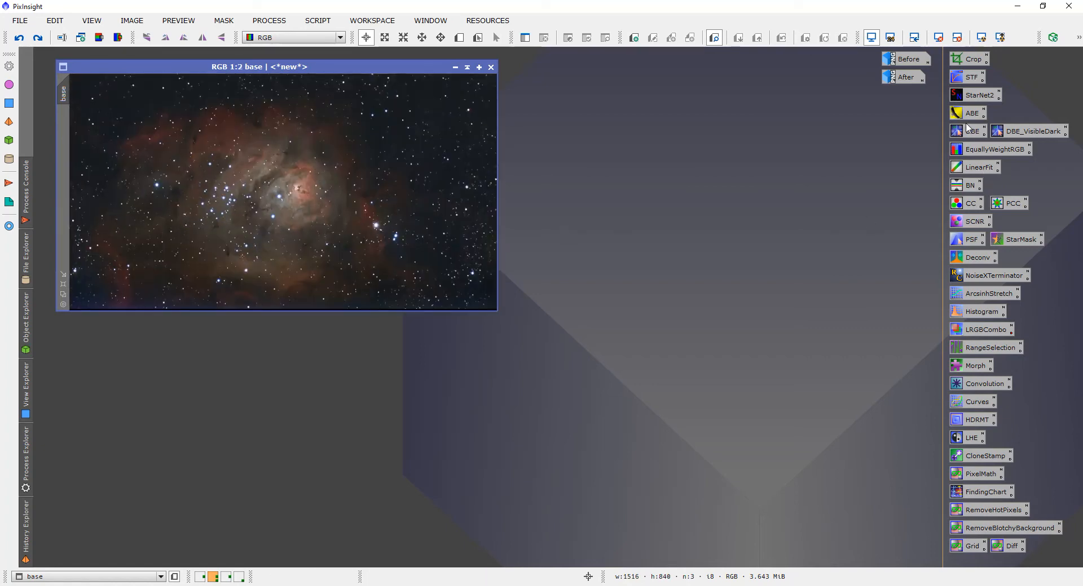
Run StarNet2 on the base image with stride 256, star mask creation enabled and linear data off
double_click(972, 97)
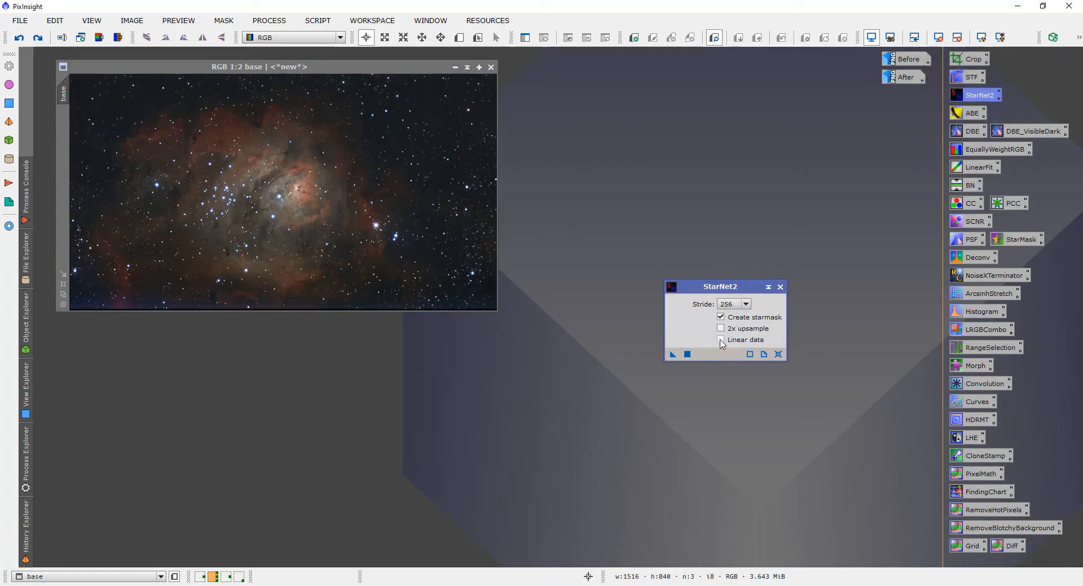
left_click_drag(643, 350, 445, 262)
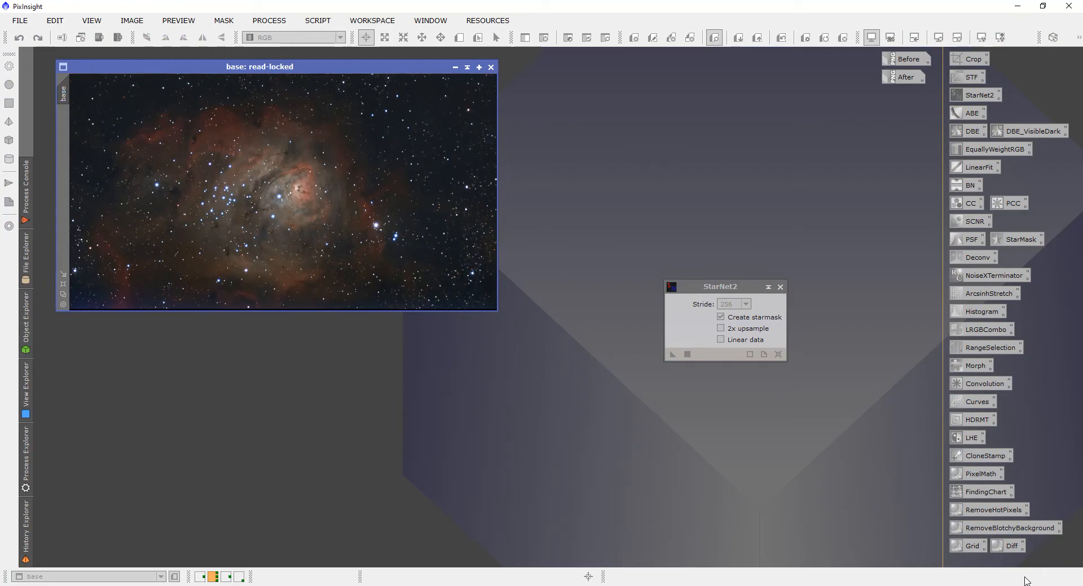
left_click(780, 287)
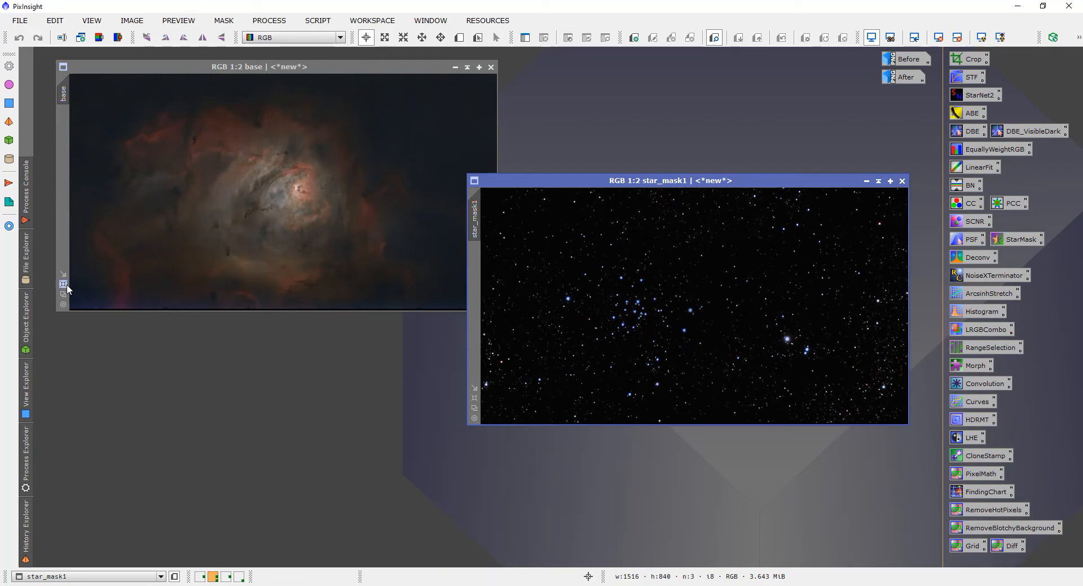
Check the star-removed base image at 1:1, fit its window at 1:2 and minimize it to an icon beside Before
scroll(178, 260, "up", 1)
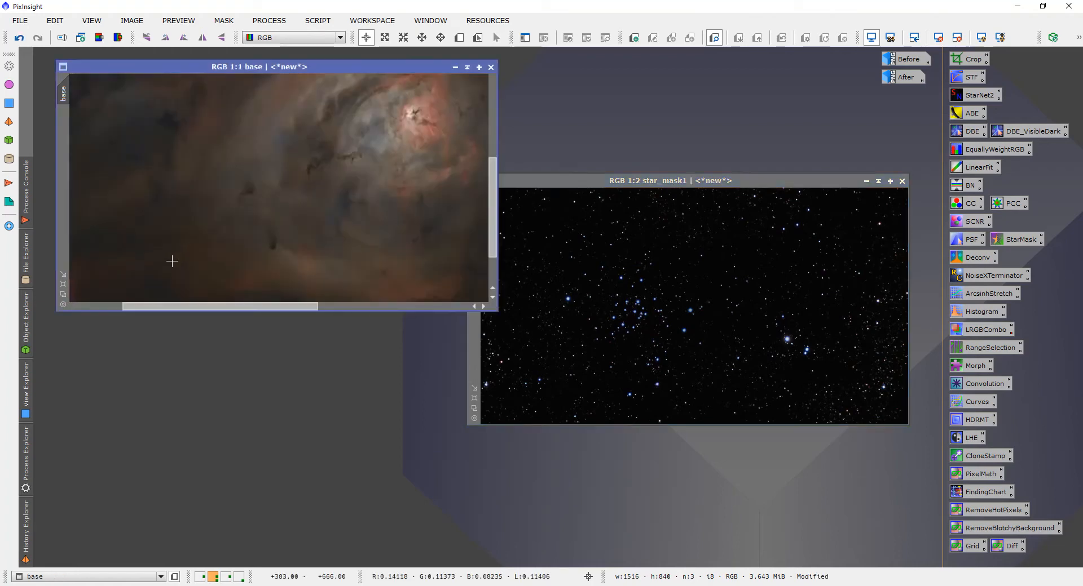
left_click(64, 275)
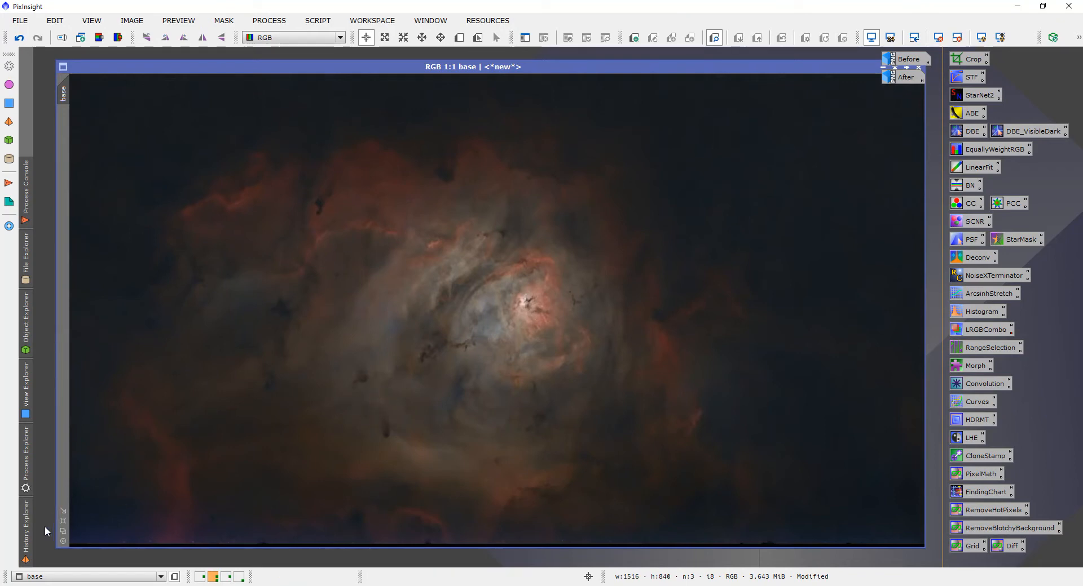
scroll(123, 479, "down", 1)
left_click(64, 511)
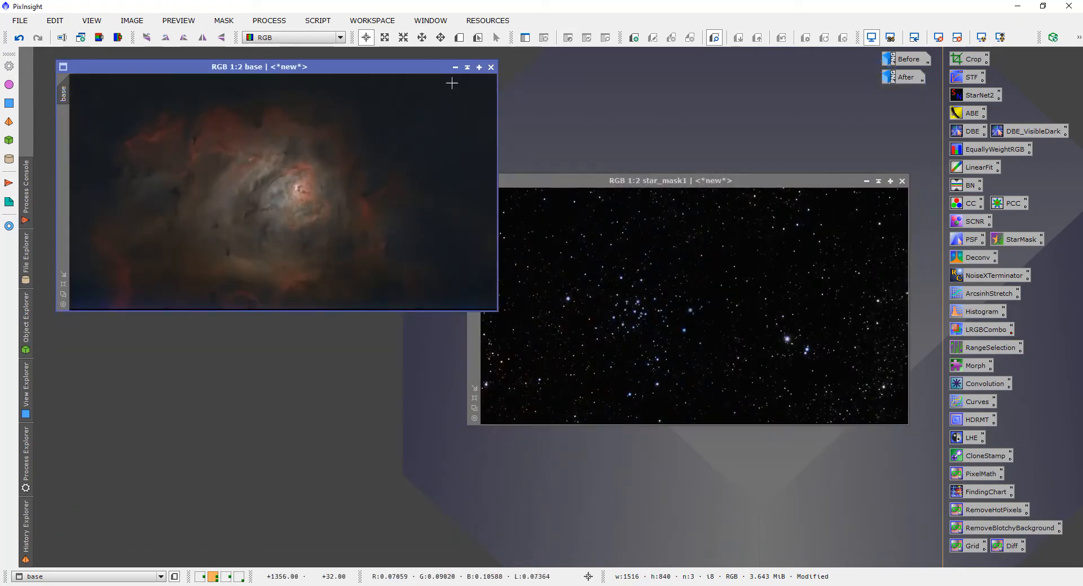
left_click(455, 67)
left_click_drag(803, 67, 861, 63)
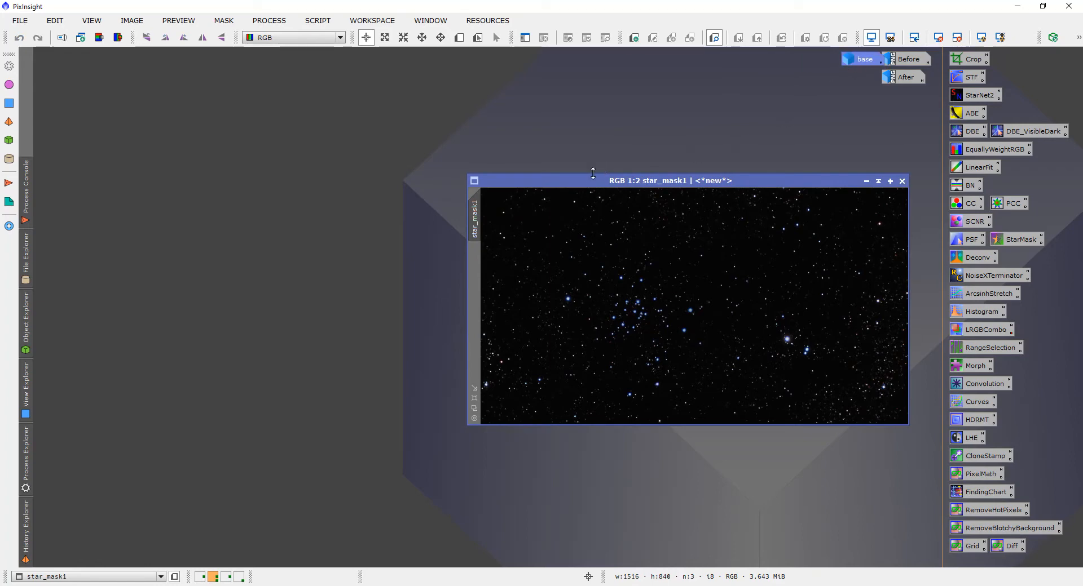
Move the star_mask1 image into the free workspace area and rename it as stars
left_click_drag(582, 178, 333, 137)
scroll(394, 251, "up", 1)
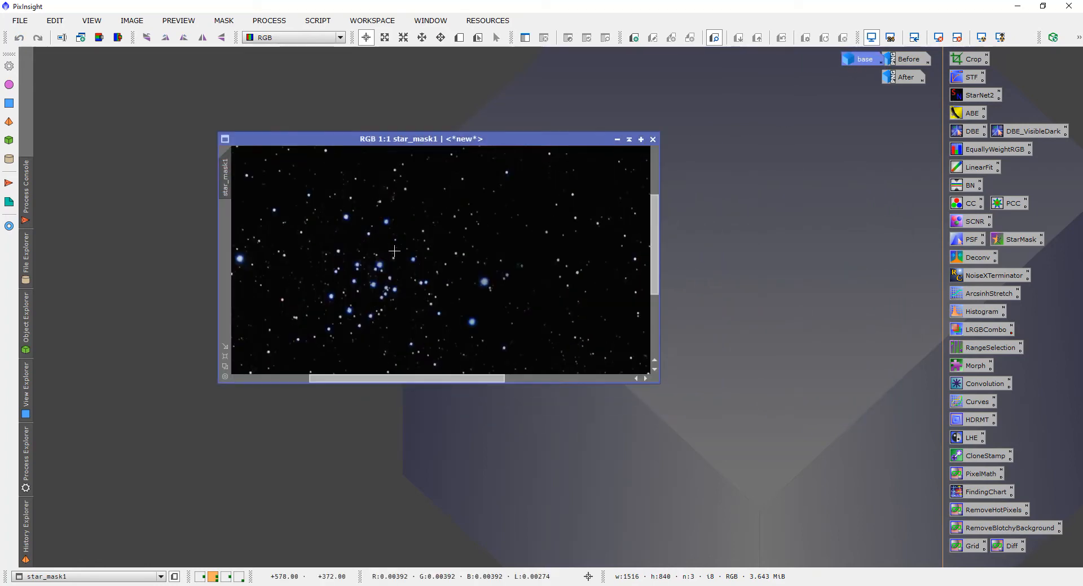
scroll(394, 251, "up", 1)
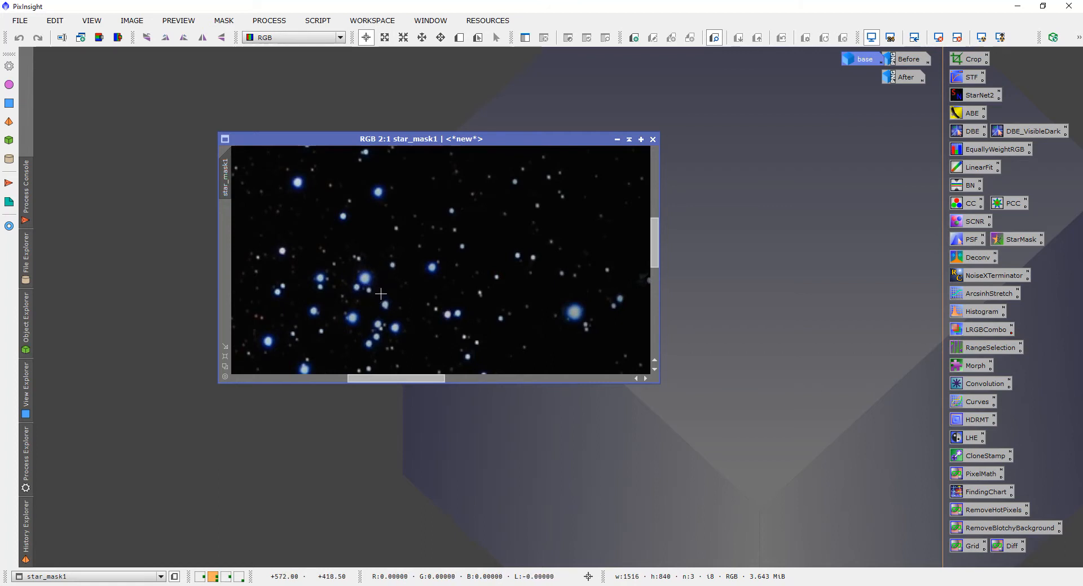
scroll(366, 280, "down", 1)
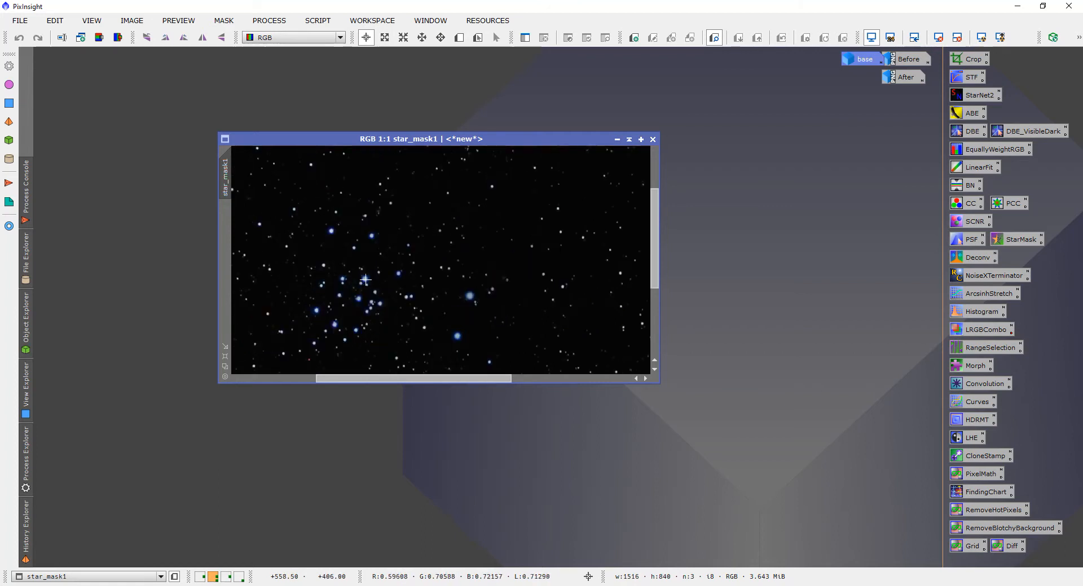
scroll(365, 280, "down", 1)
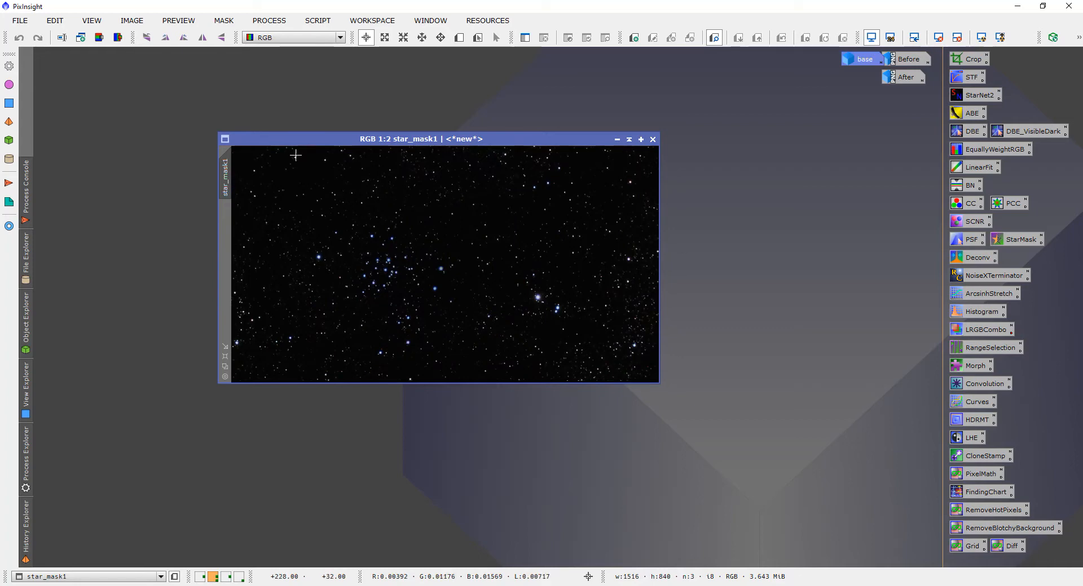
double_click(225, 188)
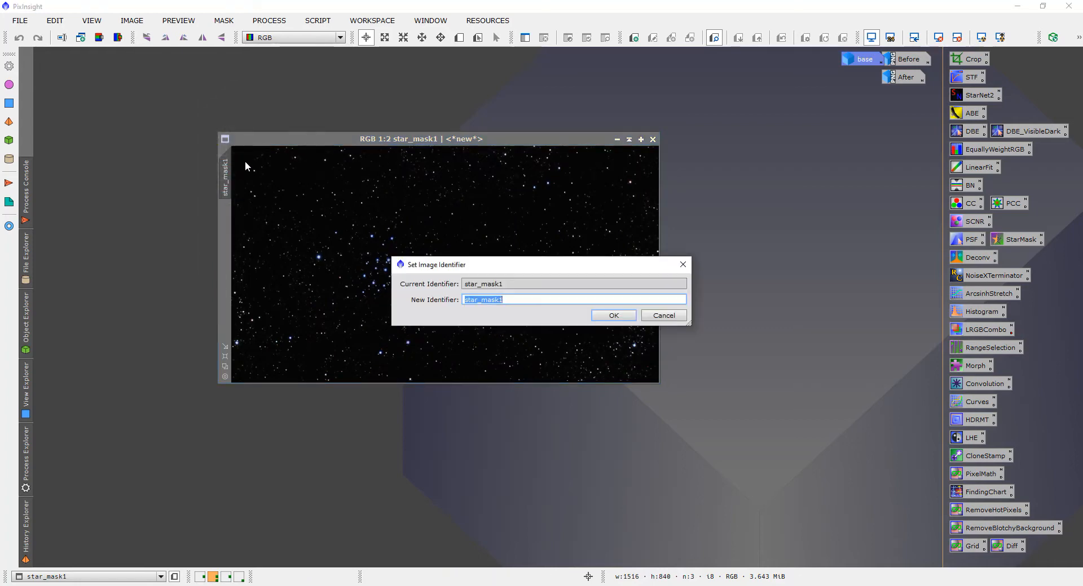
type("stars")
key("Return")
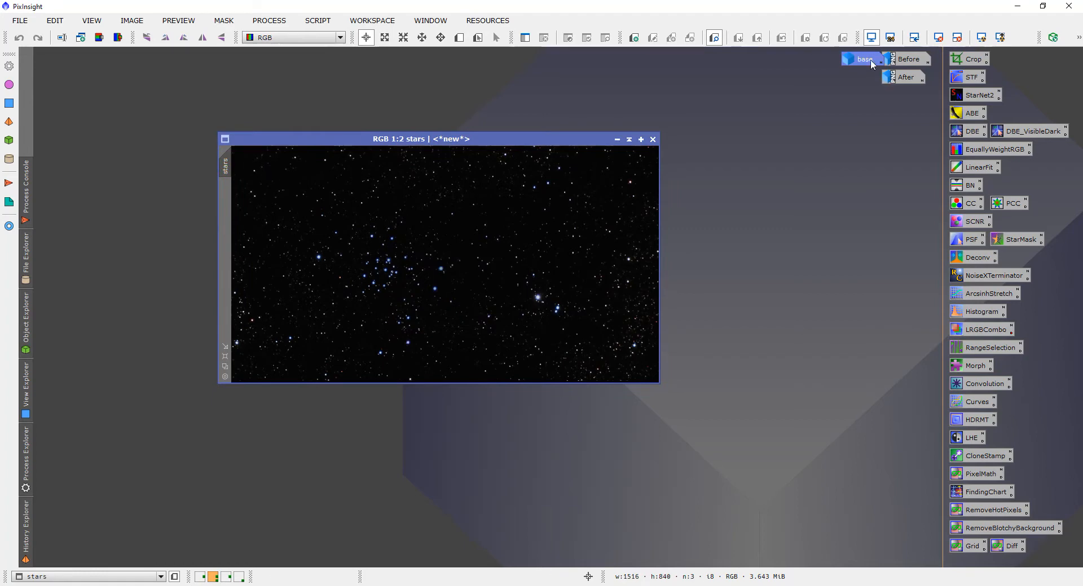
Restore the minimized base image and rename it as starless
double_click(871, 64)
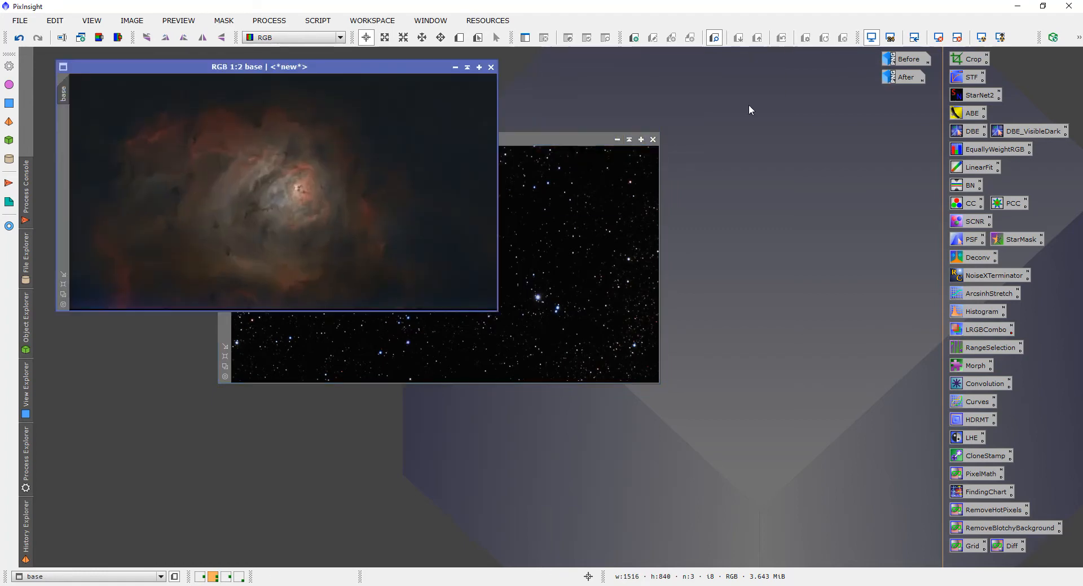
double_click(64, 93)
type("starless")
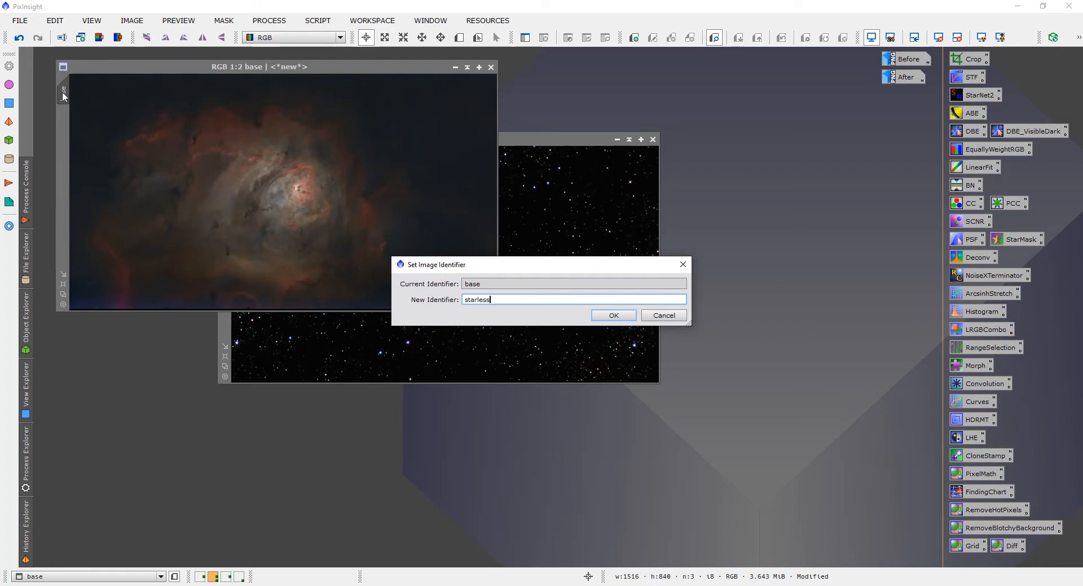
key("Return")
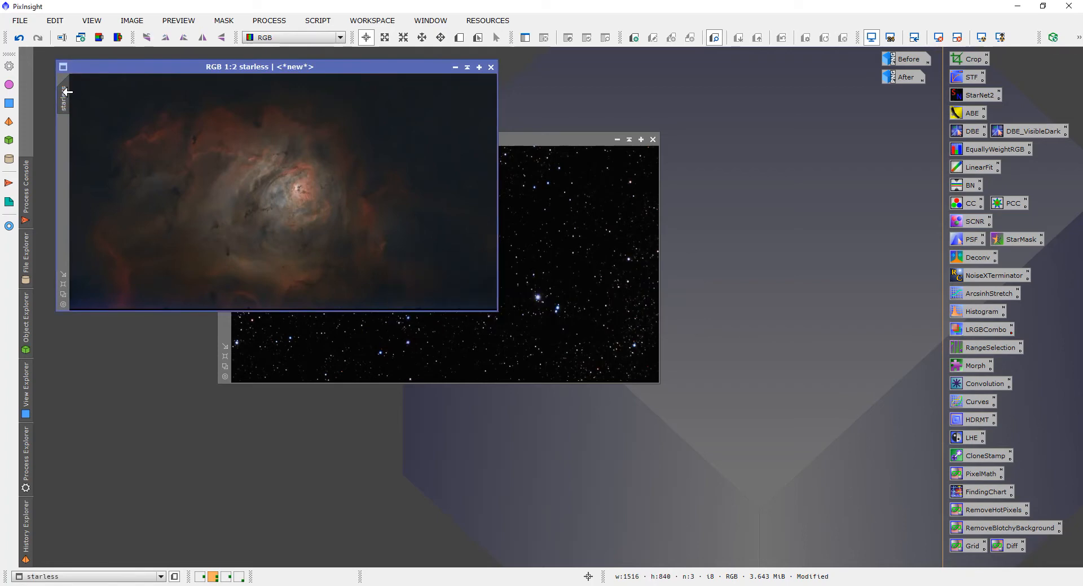
Minimize the starless image, place its icon beside Before and reposition the stars image window
left_click(455, 68)
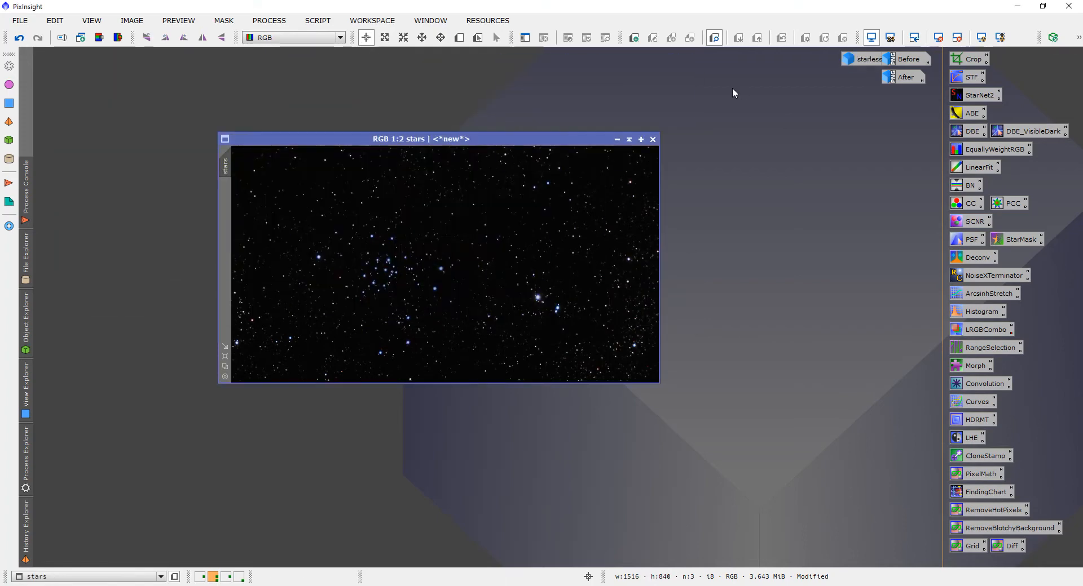
left_click_drag(859, 63, 846, 66)
left_click_drag(512, 139, 553, 133)
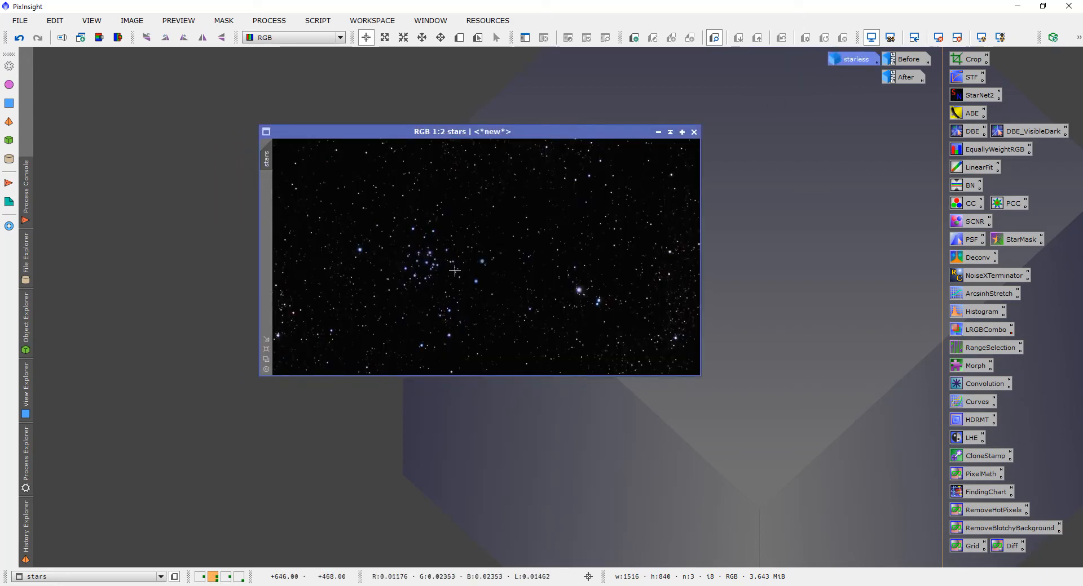
Create a range mask from the stars image using RangeSelection with a real-time preview and a lower limit of 0.58
scroll(528, 207, "up", 2)
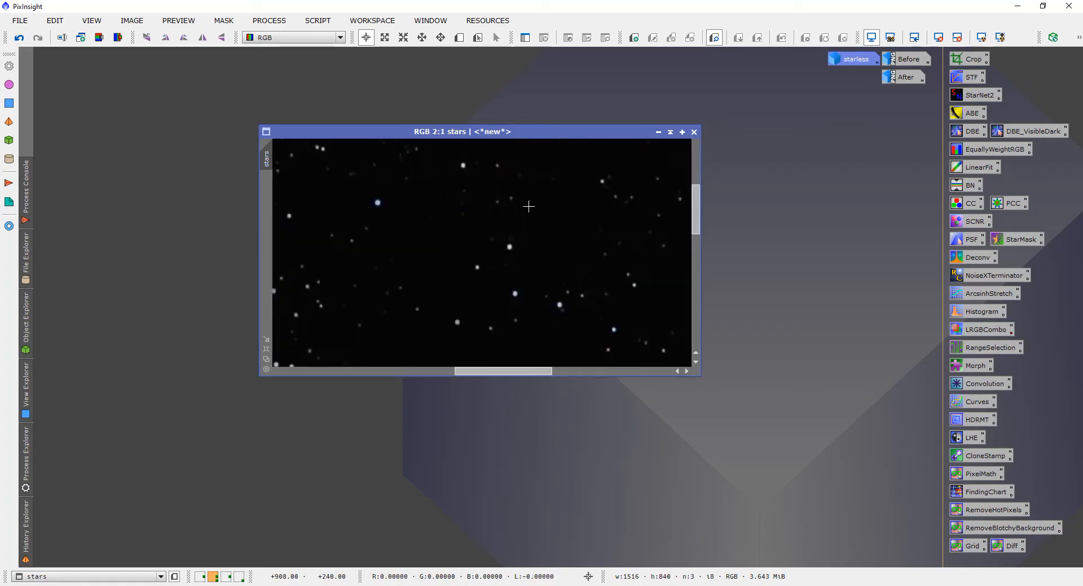
scroll(418, 265, "down", 2)
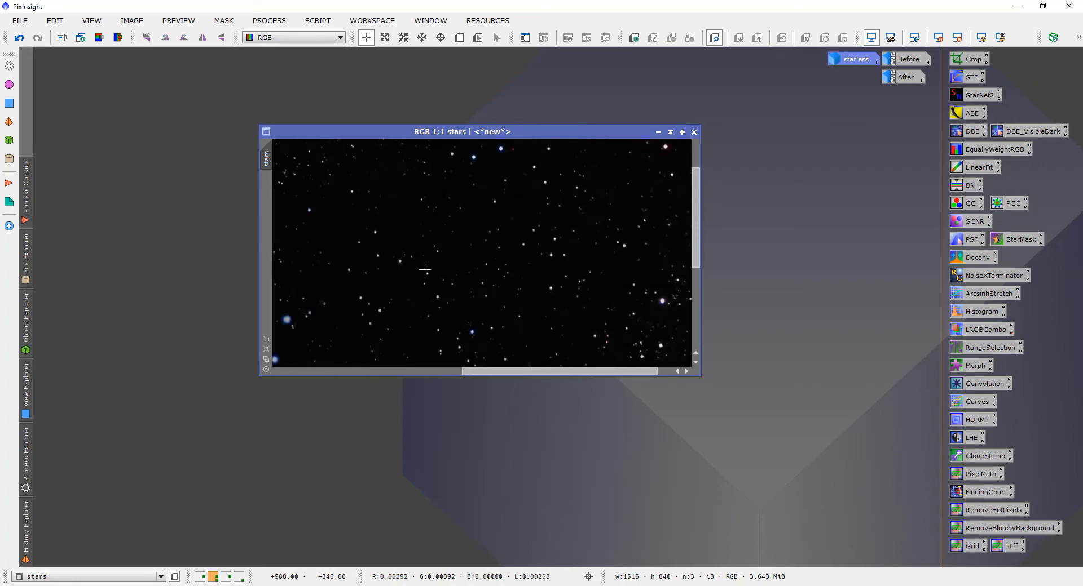
scroll(440, 273, "up", 1)
scroll(440, 273, "down", 1)
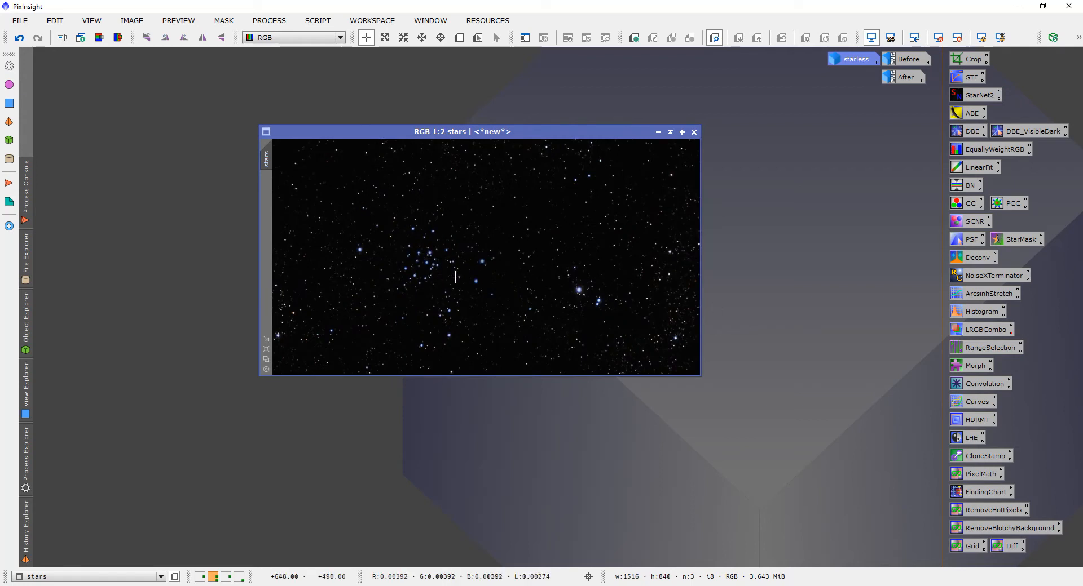
double_click(981, 350)
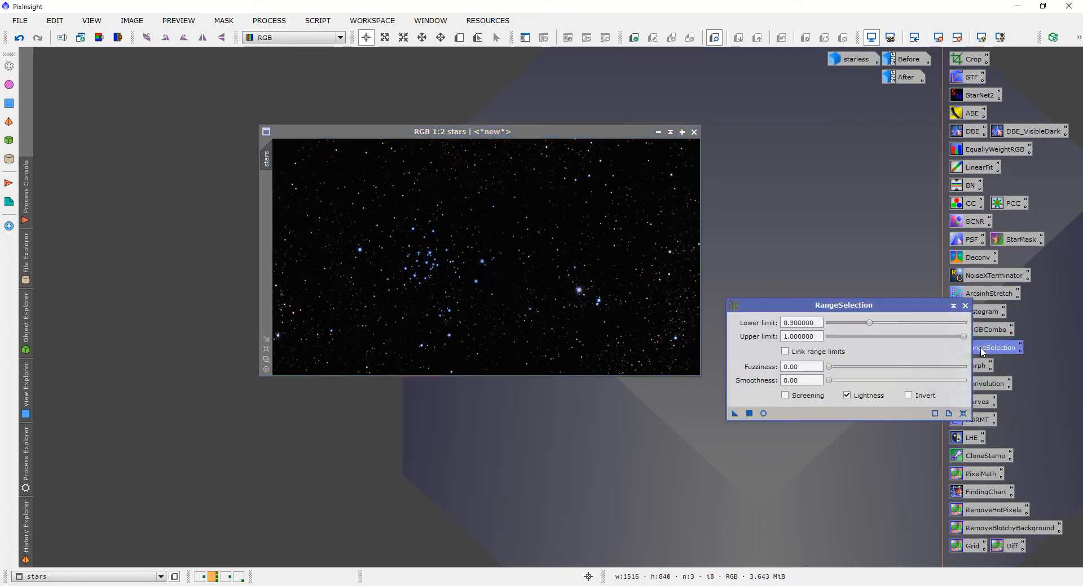
left_click(605, 239)
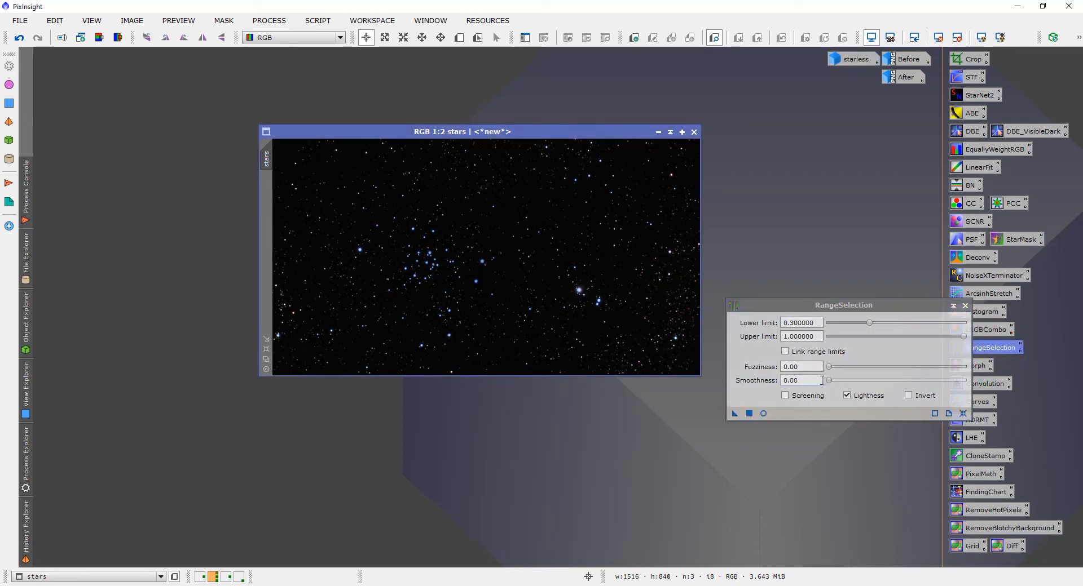
left_click(763, 414)
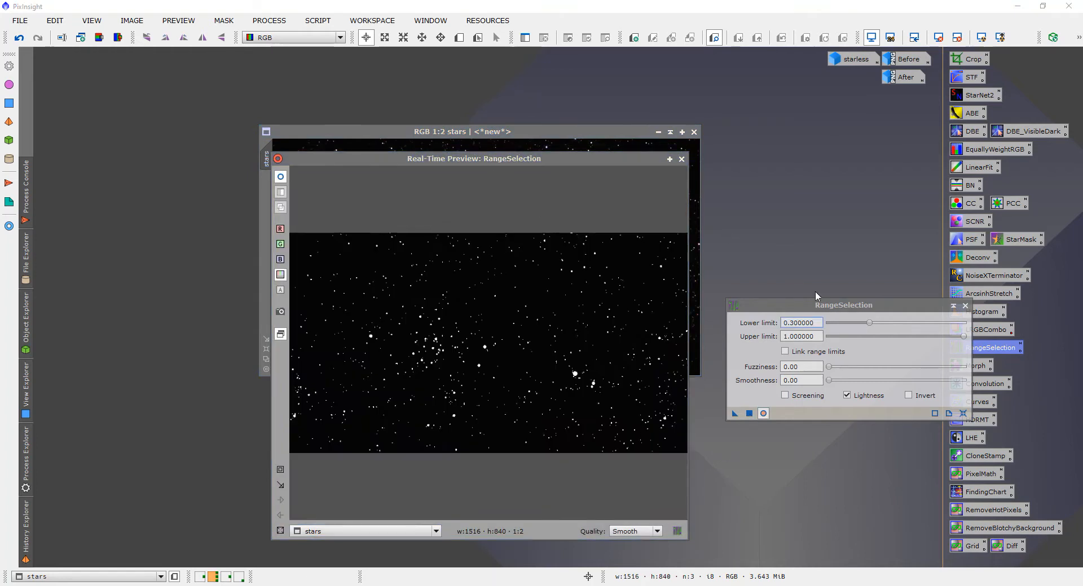
left_click_drag(872, 327, 912, 328)
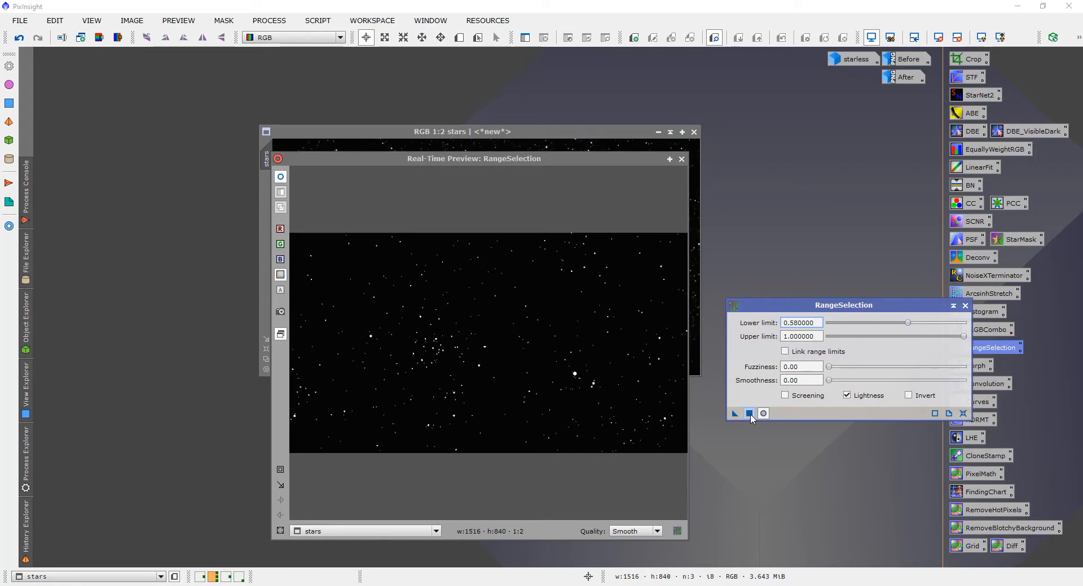
left_click(750, 414)
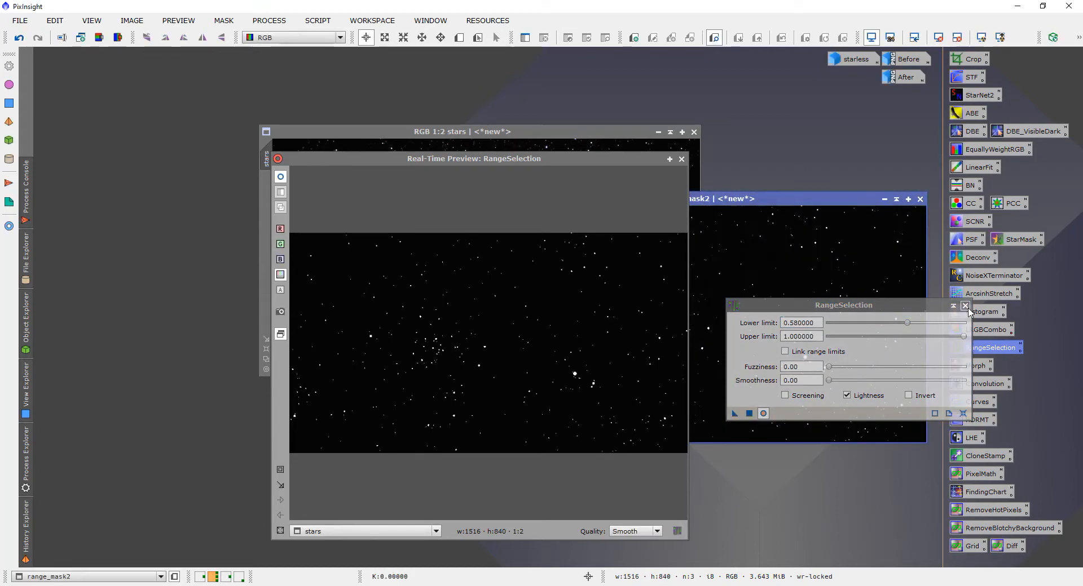
left_click(965, 306)
left_click(681, 159)
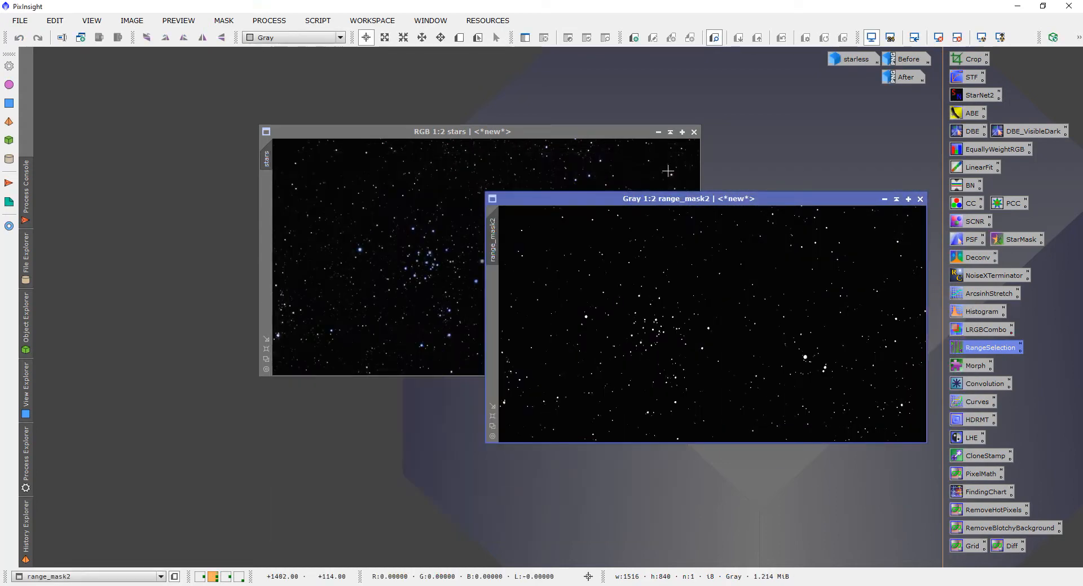
Move the stars window clear of the range mask and rename the range_mask2 image as starMask
left_click_drag(295, 130, 144, 115)
left_click(644, 304)
double_click(492, 243)
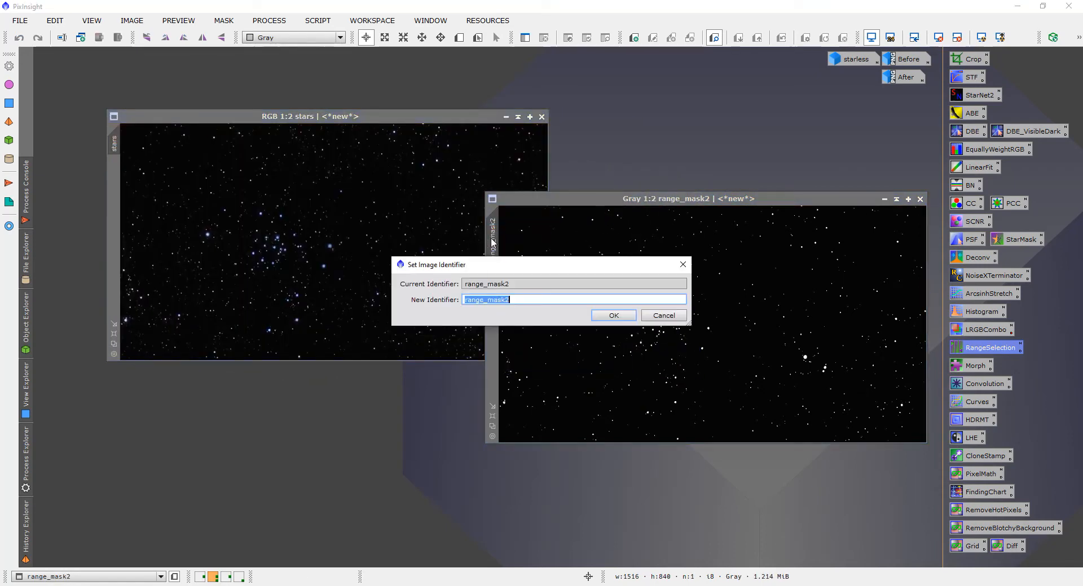
type("star")
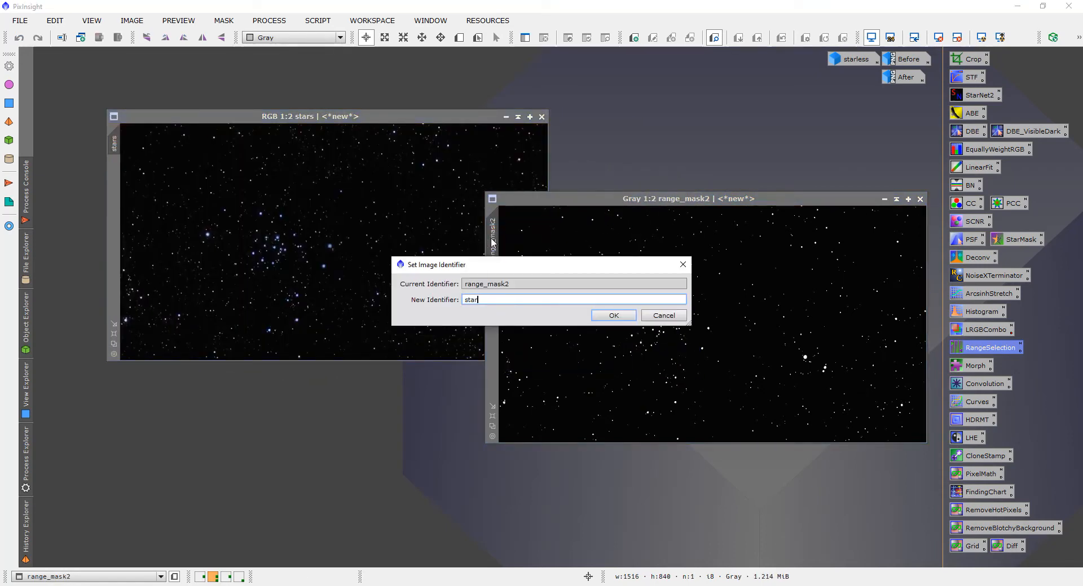
type("Mask")
key("Return")
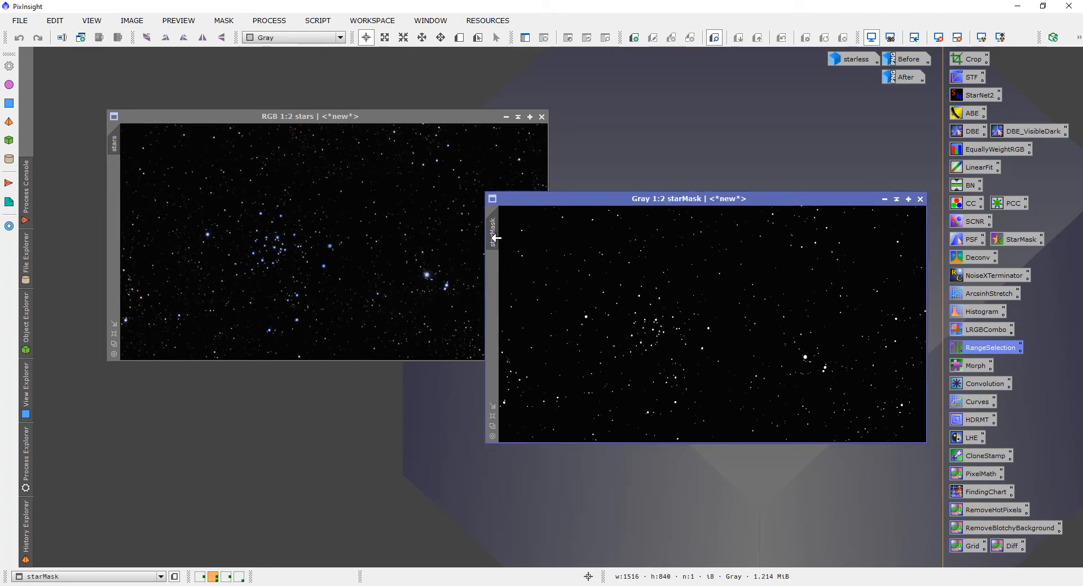
Apply starMask as the mask of the stars image and move the starMask window clear of it
left_click_drag(580, 200, 604, 199)
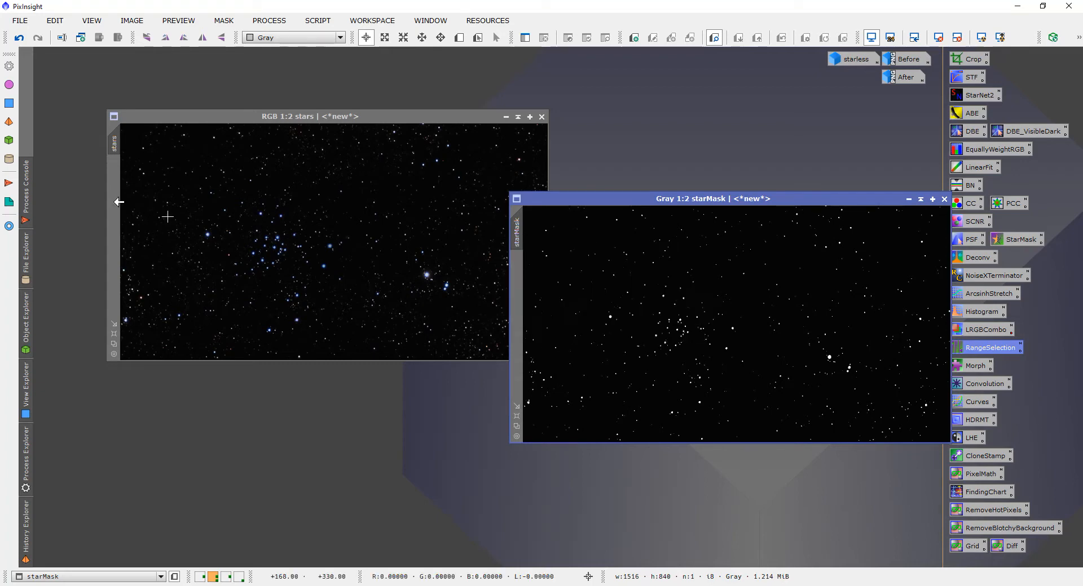
mouse_move(118, 142)
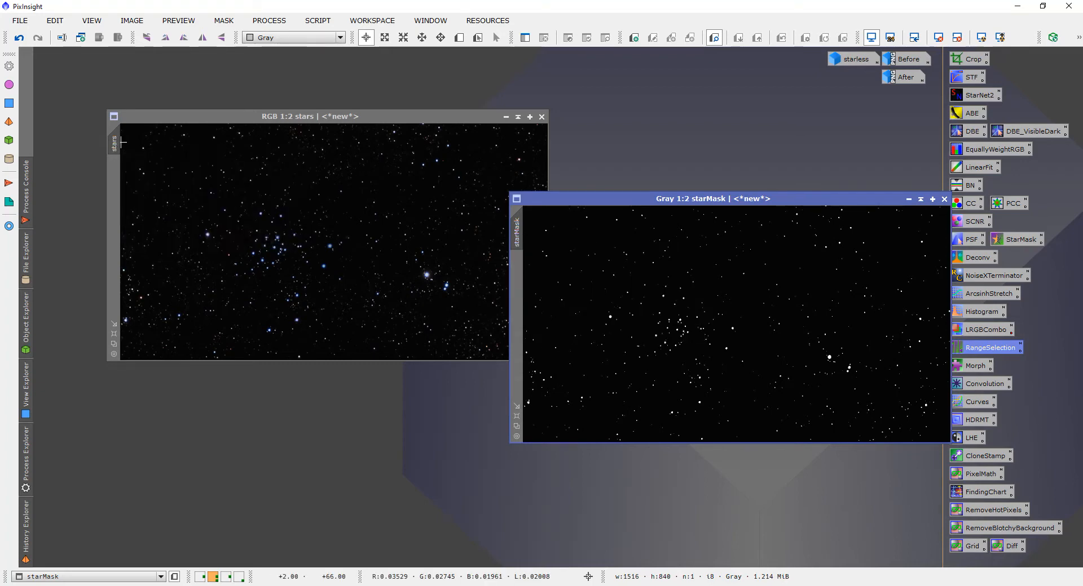
mouse_move(520, 240)
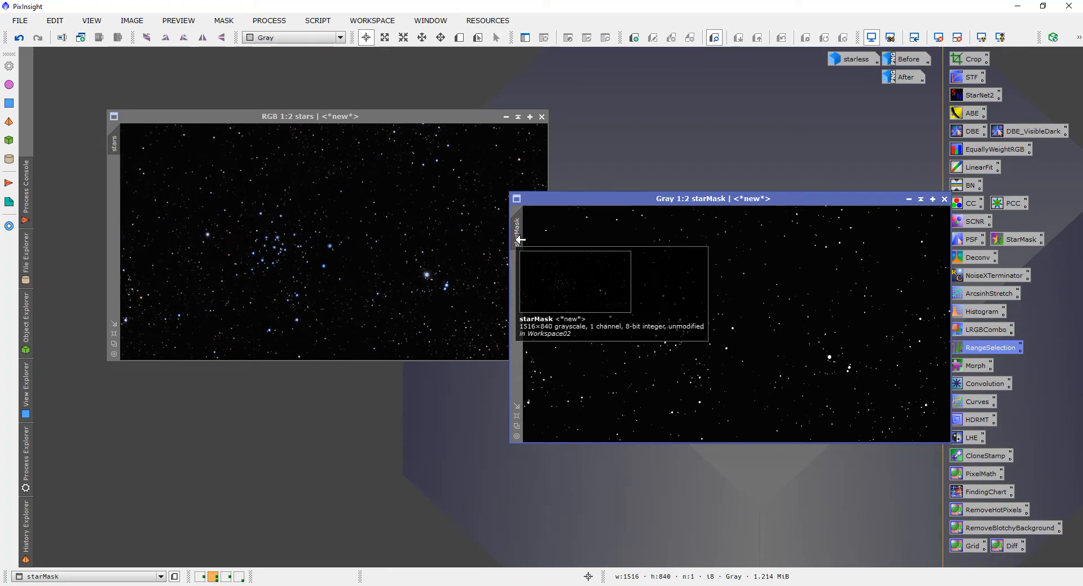
left_click_drag(520, 240, 114, 202)
mouse_move(116, 142)
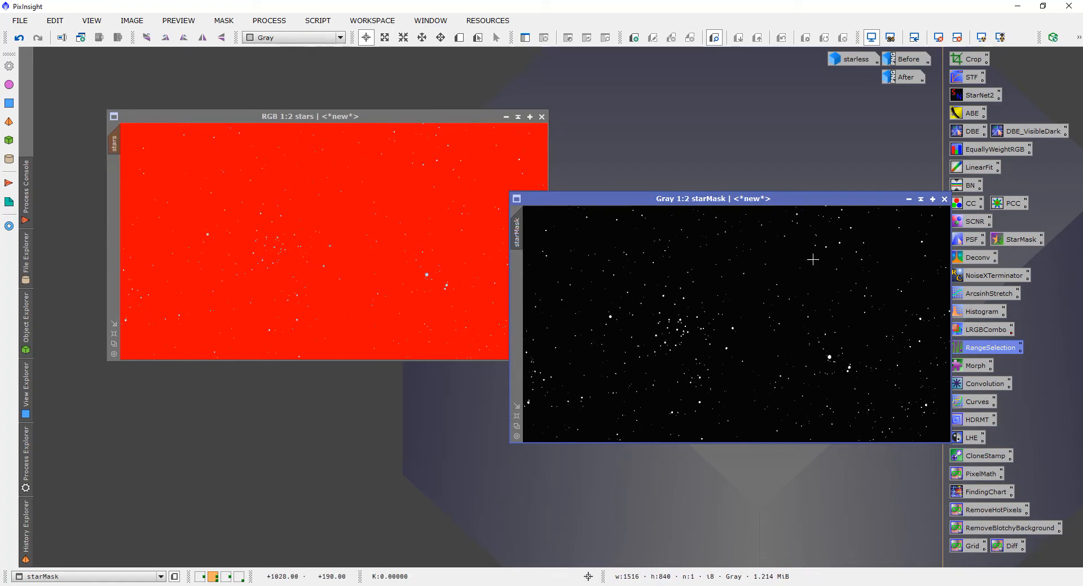
left_click_drag(791, 202, 773, 314)
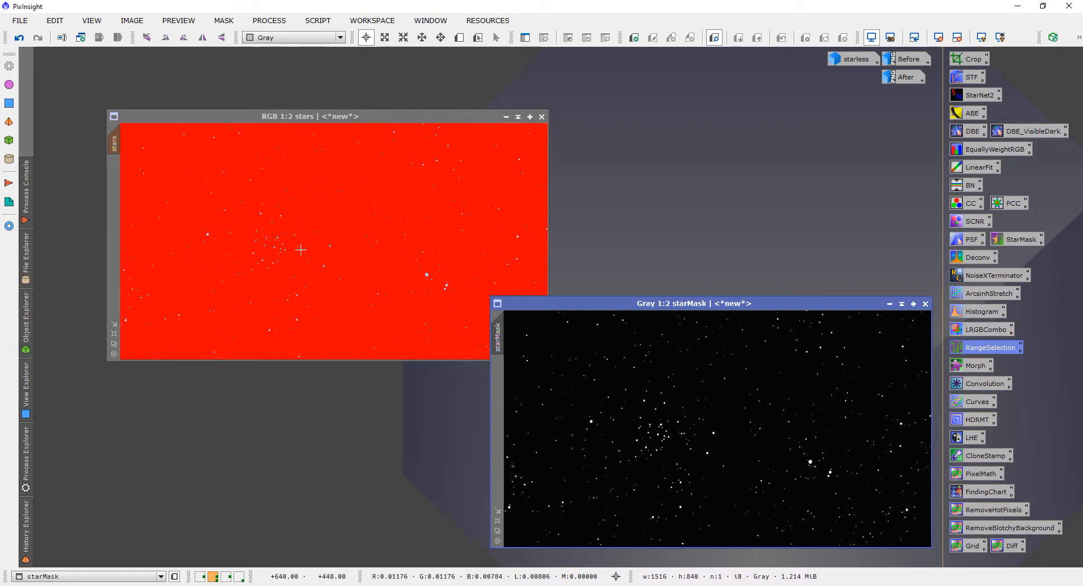
Compare the star halos with the mask coverage by toggling the mask overlay on a close view of the stars image
scroll(274, 236, "down", 1)
scroll(274, 235, "up", 3)
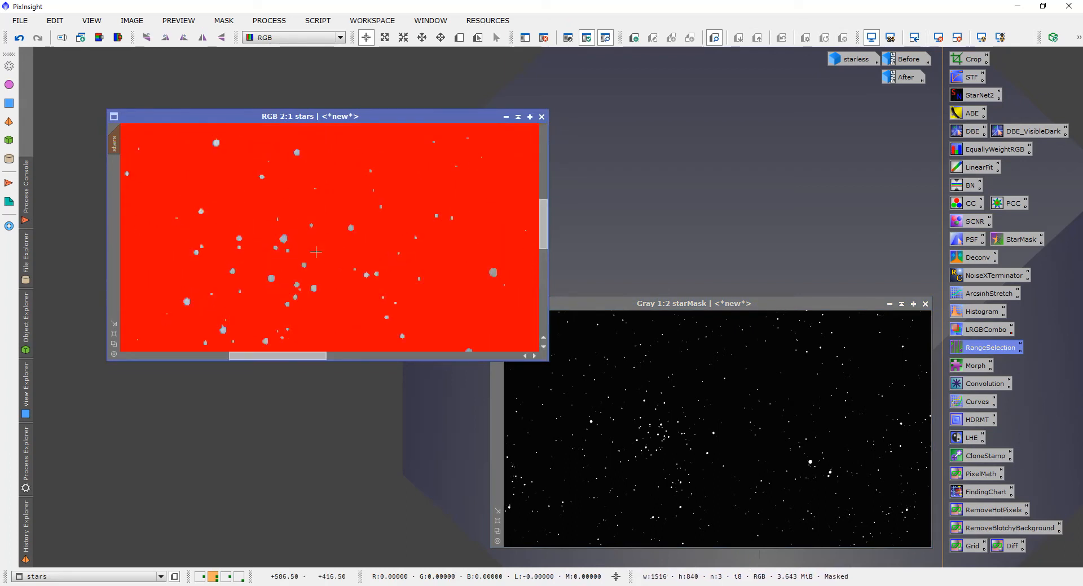
left_click(605, 37)
scroll(290, 203, "up", 2)
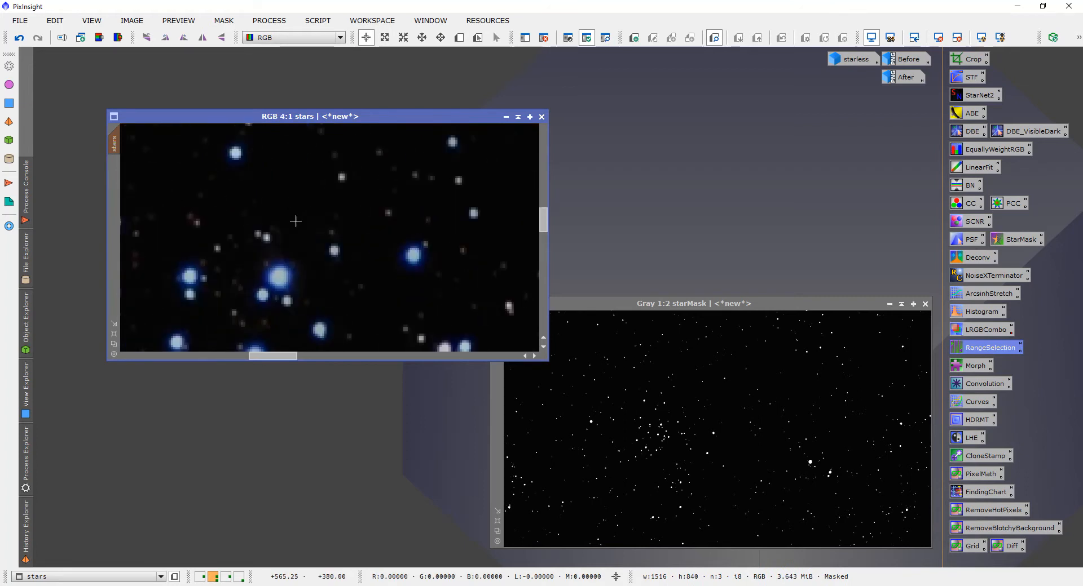
scroll(314, 217, "down", 2)
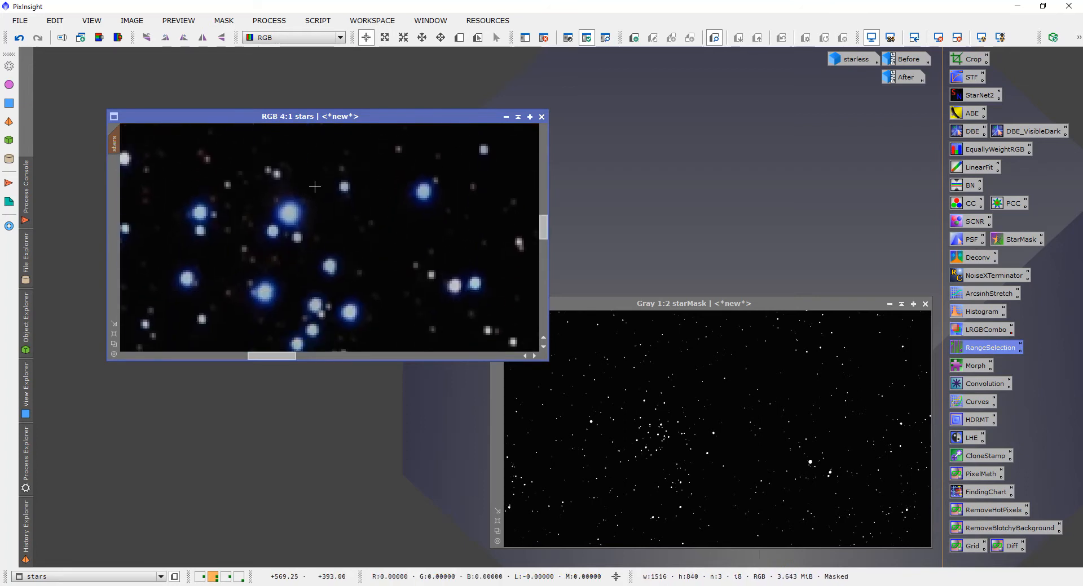
left_click(605, 38)
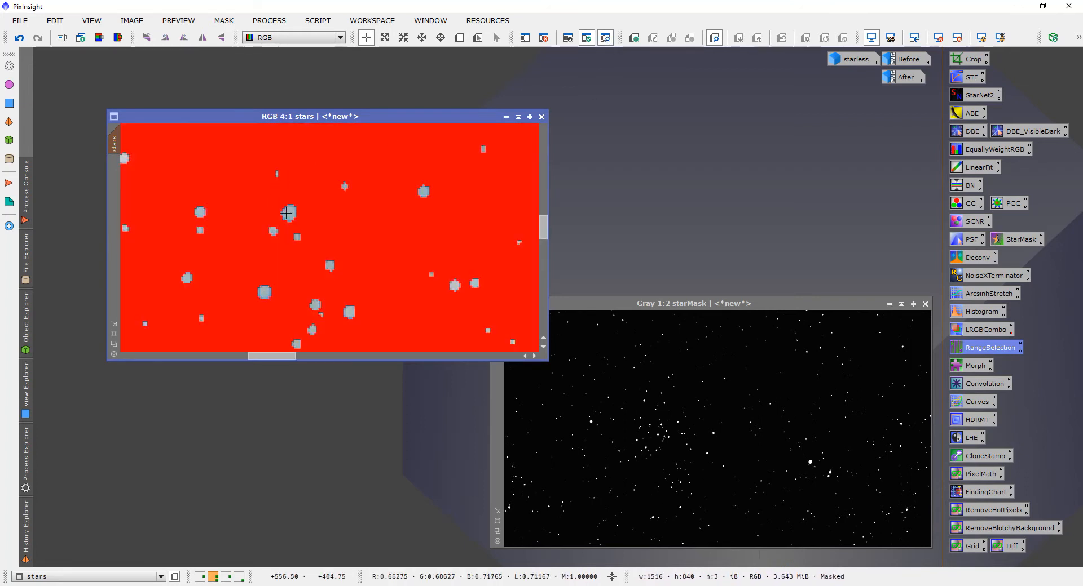
left_click(606, 40)
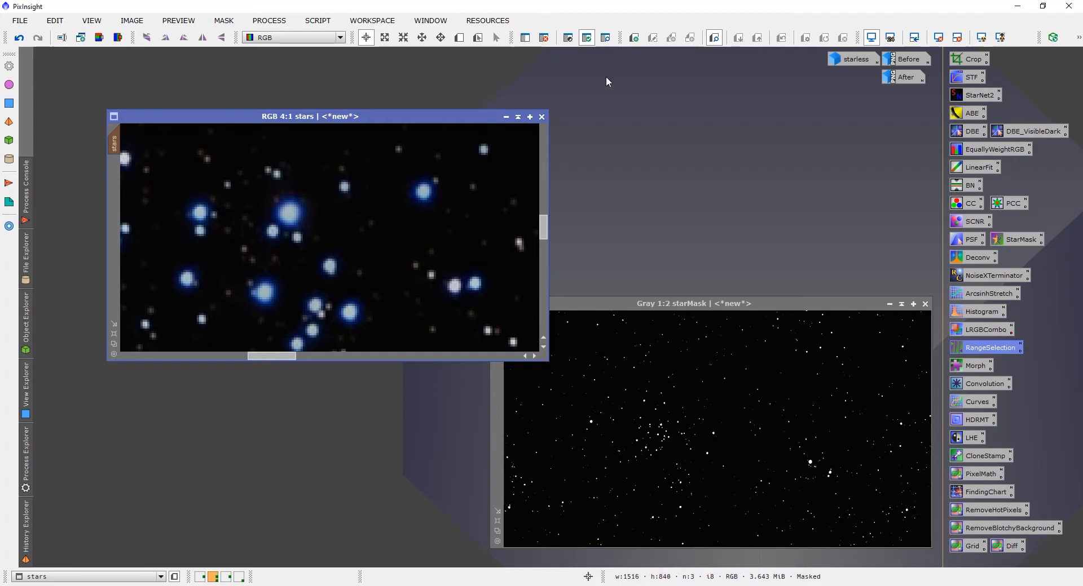
left_click(605, 40)
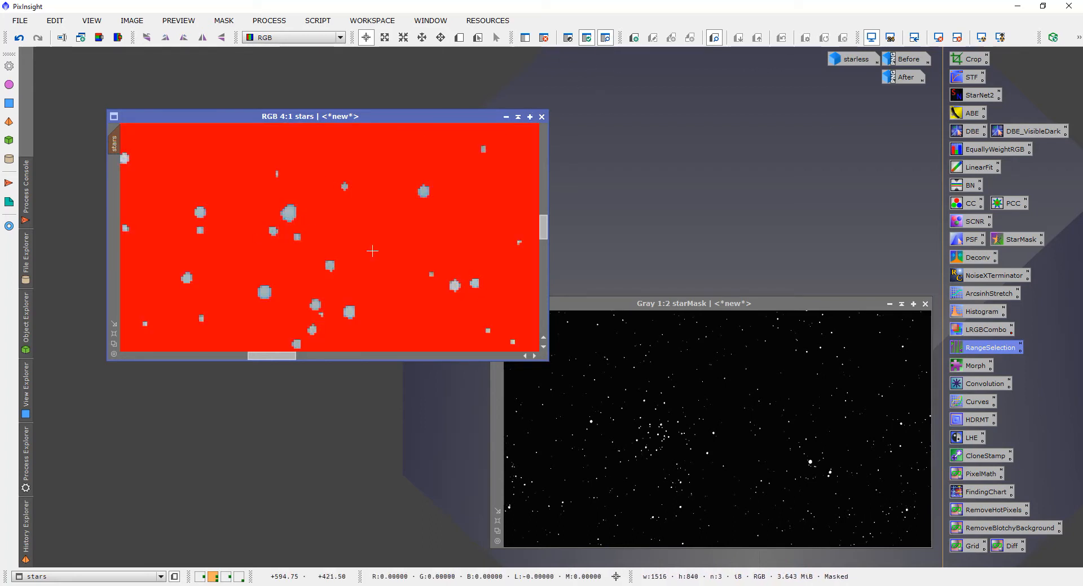
Enlarge the stars in starMask with MorphologicalTransformation, using Dilation (Maximum), 3 iterations, amount 1.00 and a 9-pixel circular structuring element
left_click(683, 478)
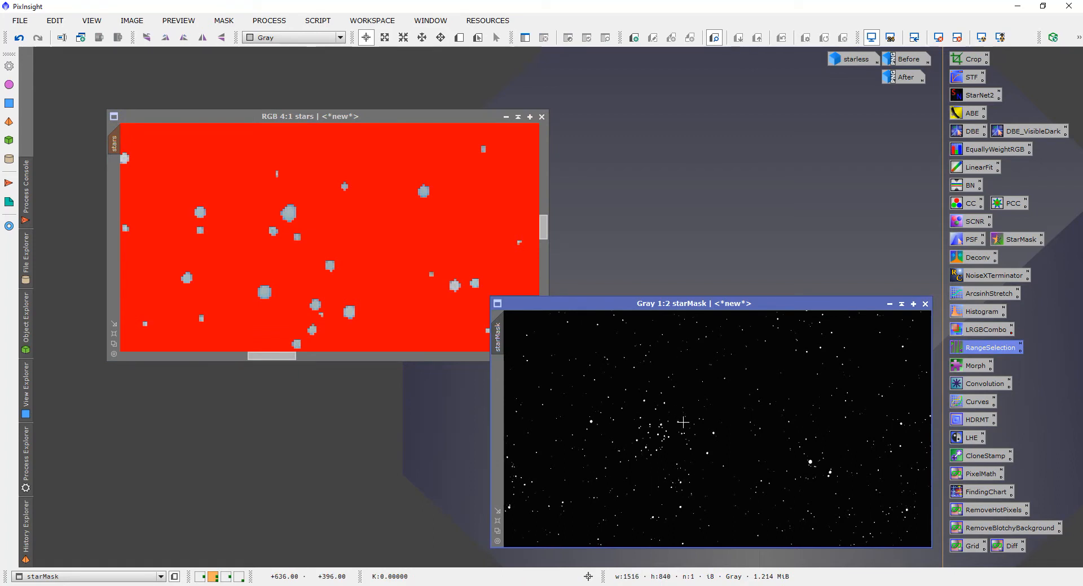
double_click(976, 367)
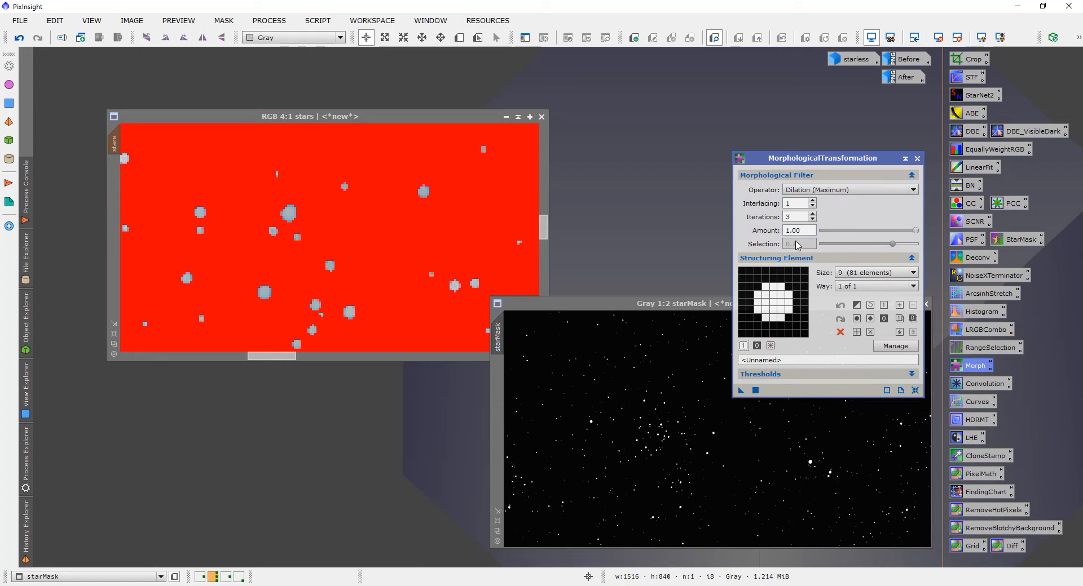
left_click_drag(740, 393, 675, 406)
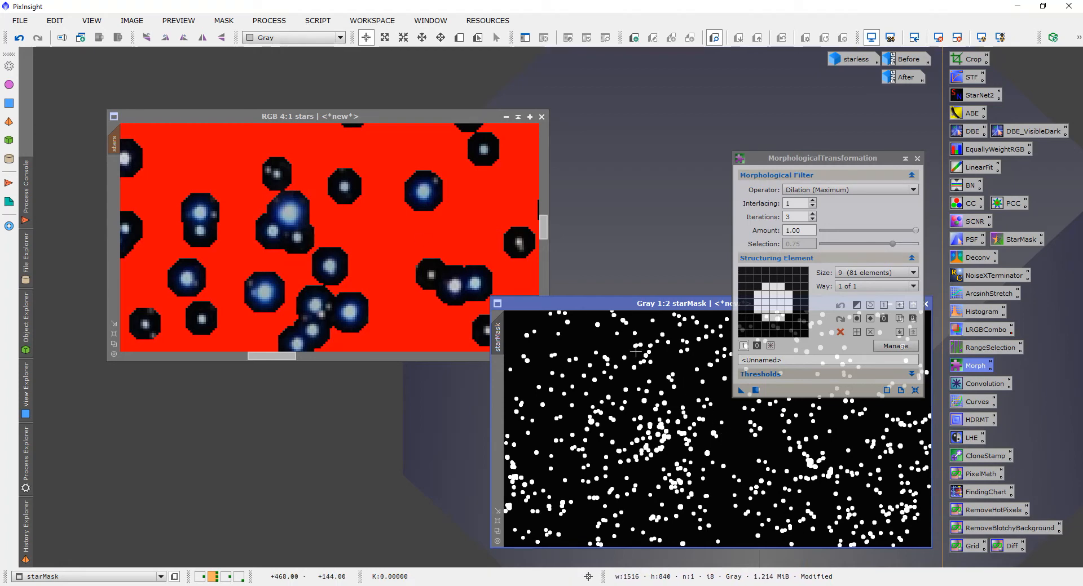
left_click(917, 159)
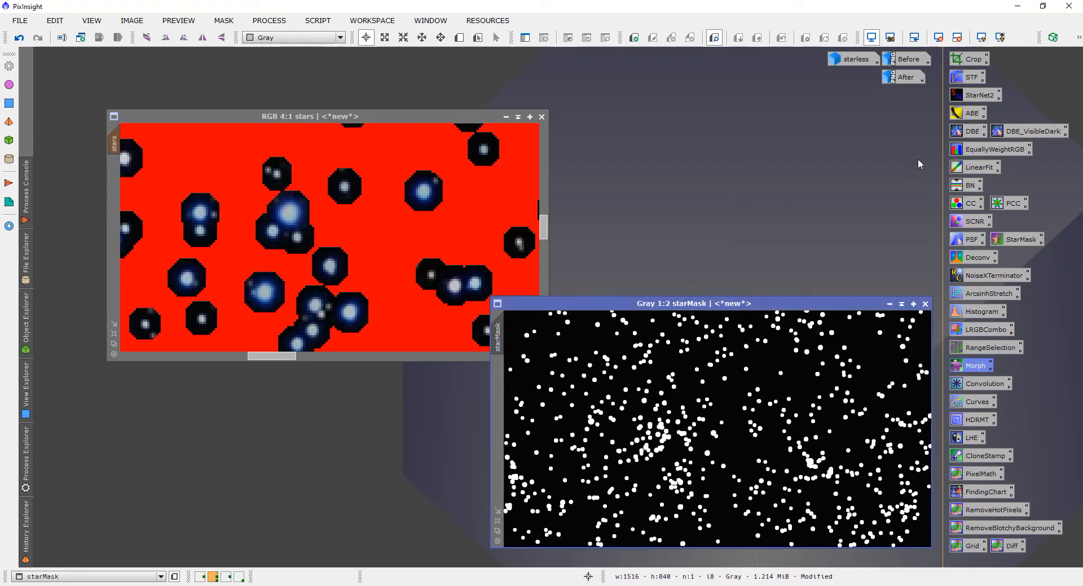
Soften starMask with a parametric Convolution at StdDev 0.60, with the real-time preview open
double_click(973, 385)
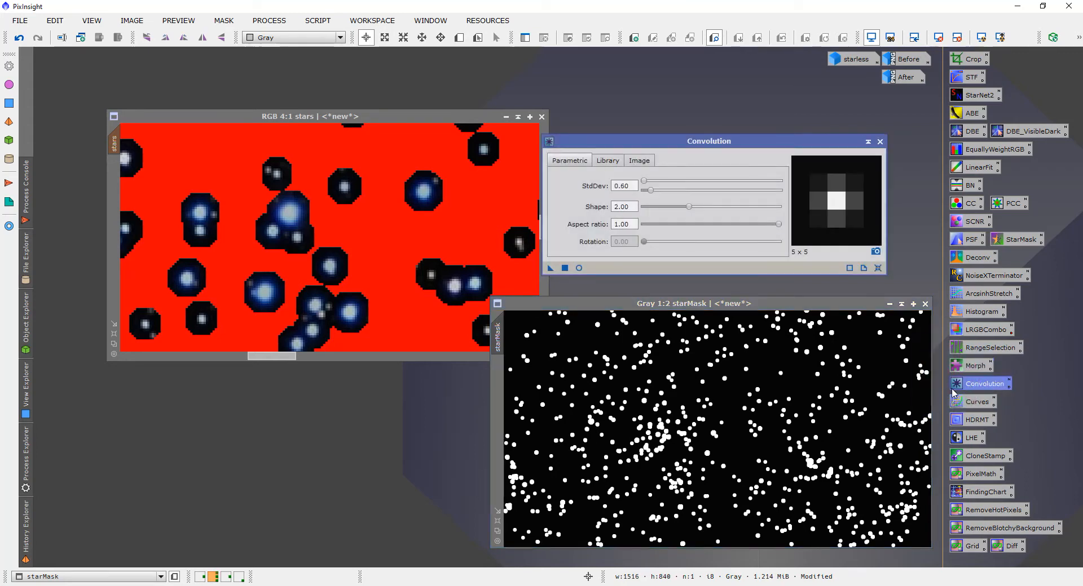
left_click(579, 269)
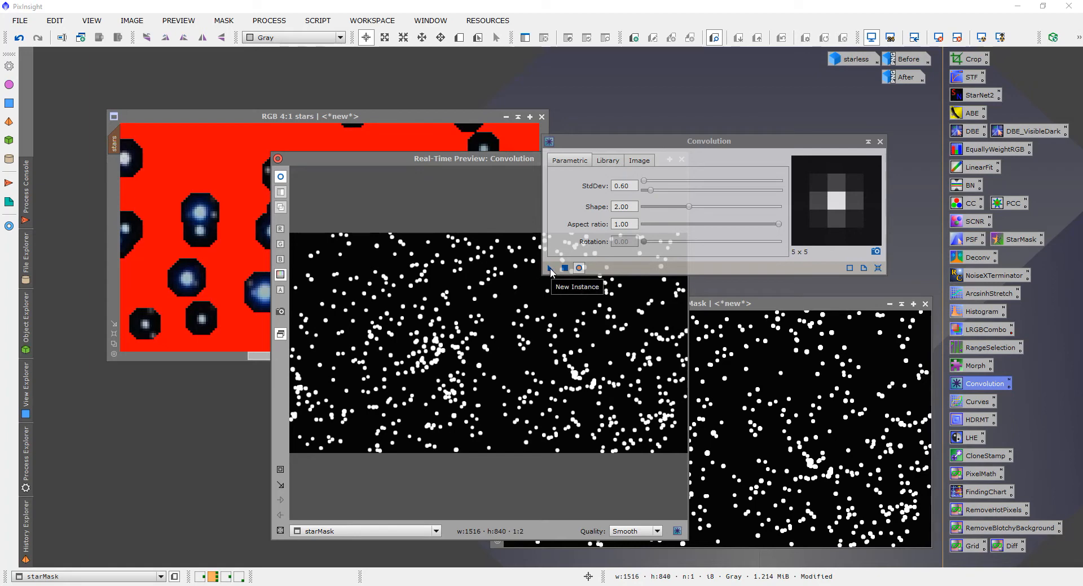
left_click_drag(551, 272, 821, 378)
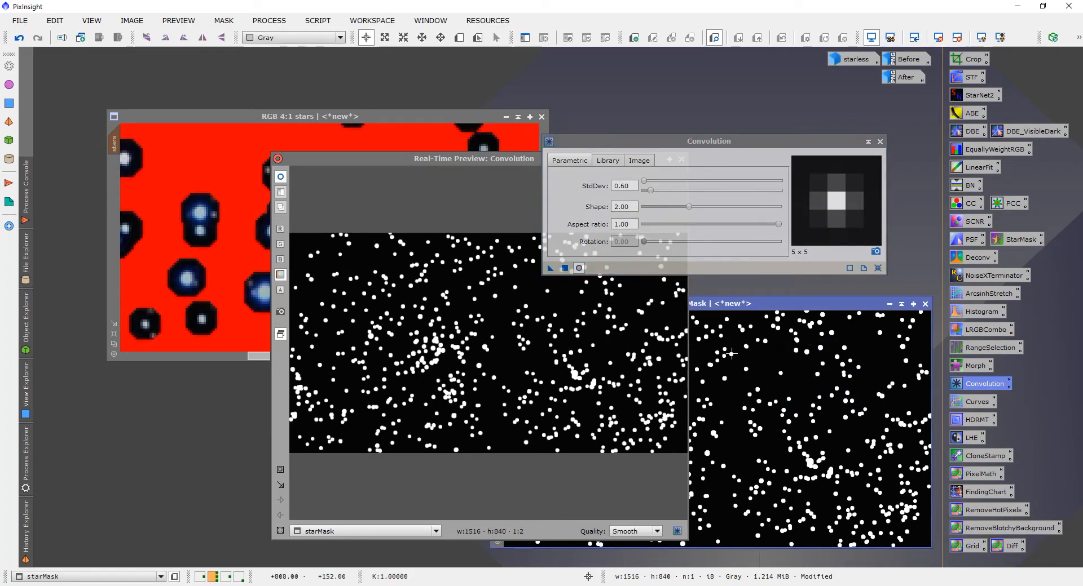
Close the real-time preview and apply the same Convolution to starMask once more
left_click_drag(409, 157, 282, 167)
left_click(579, 268)
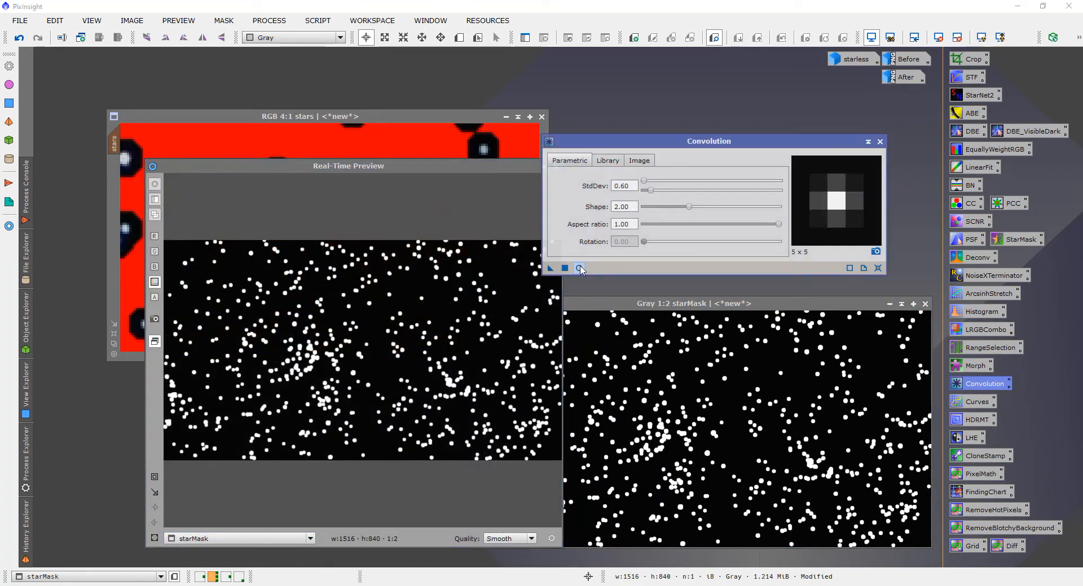
left_click(501, 166)
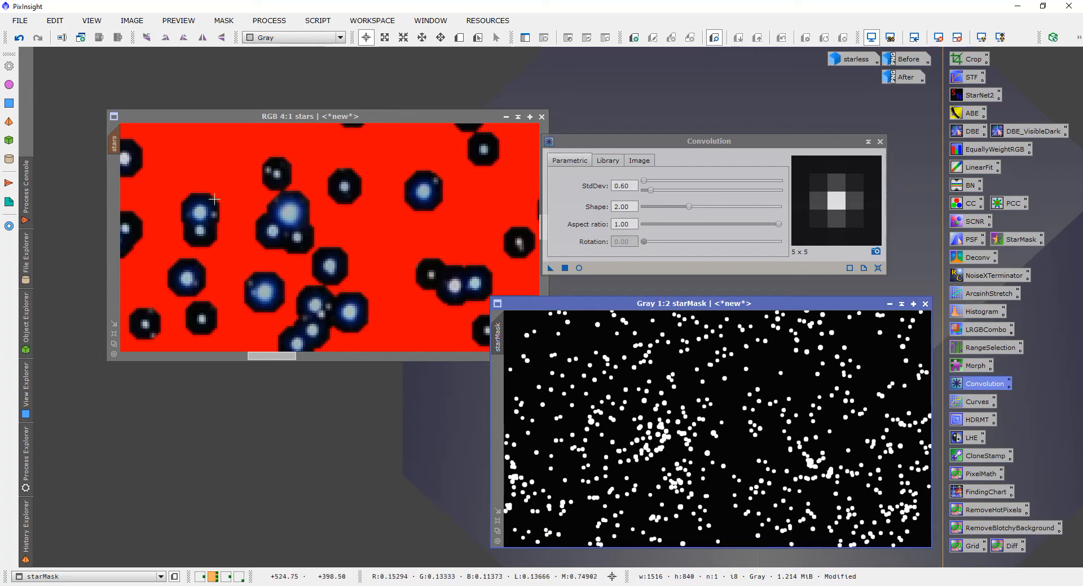
left_click_drag(551, 268, 617, 379)
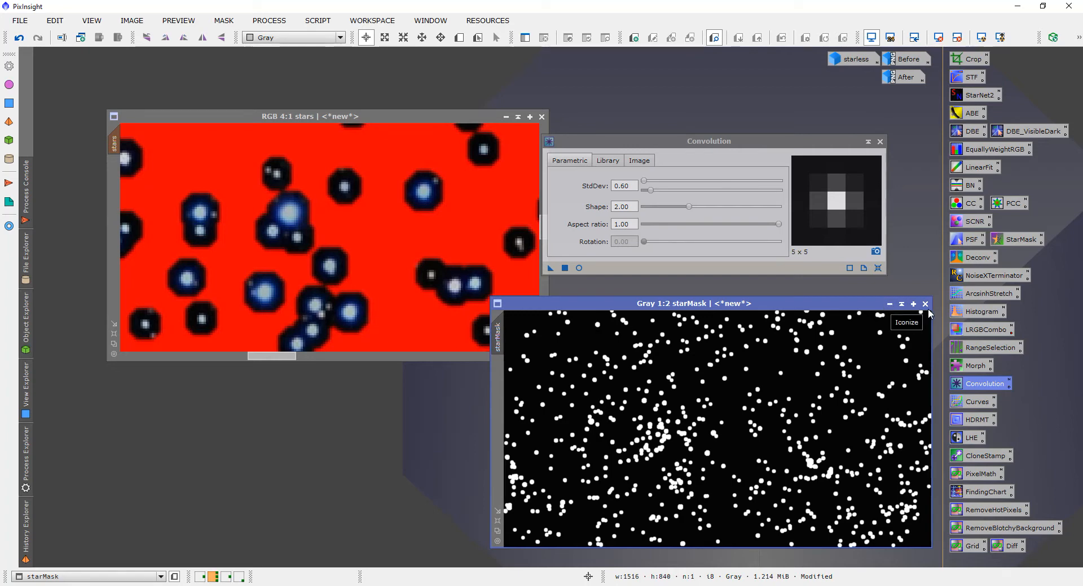
Iconize starMask, place its icon beneath After and close the Convolution process
left_click(890, 305)
left_click_drag(742, 433, 902, 95)
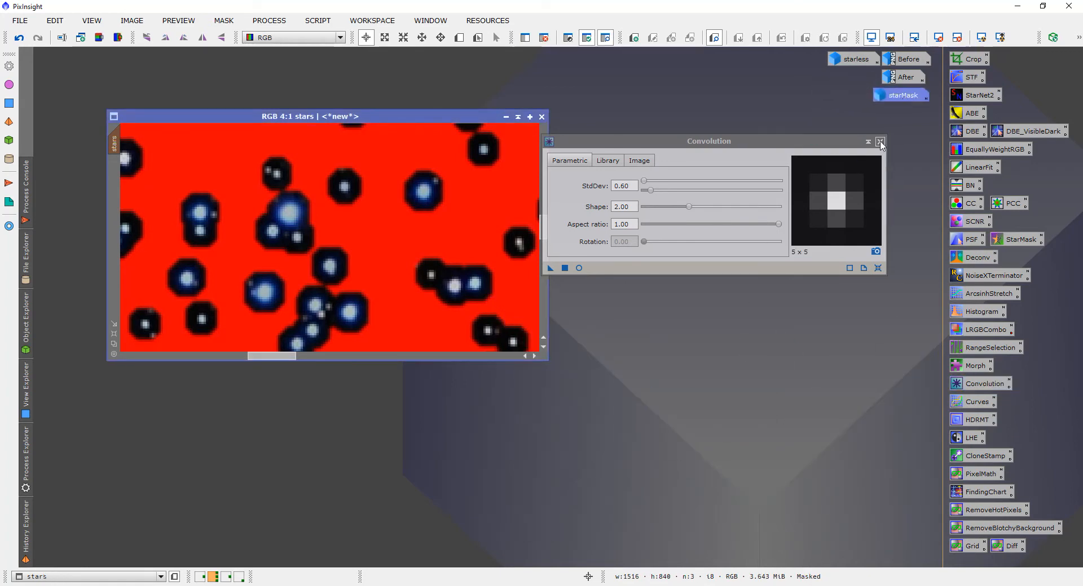
left_click(879, 141)
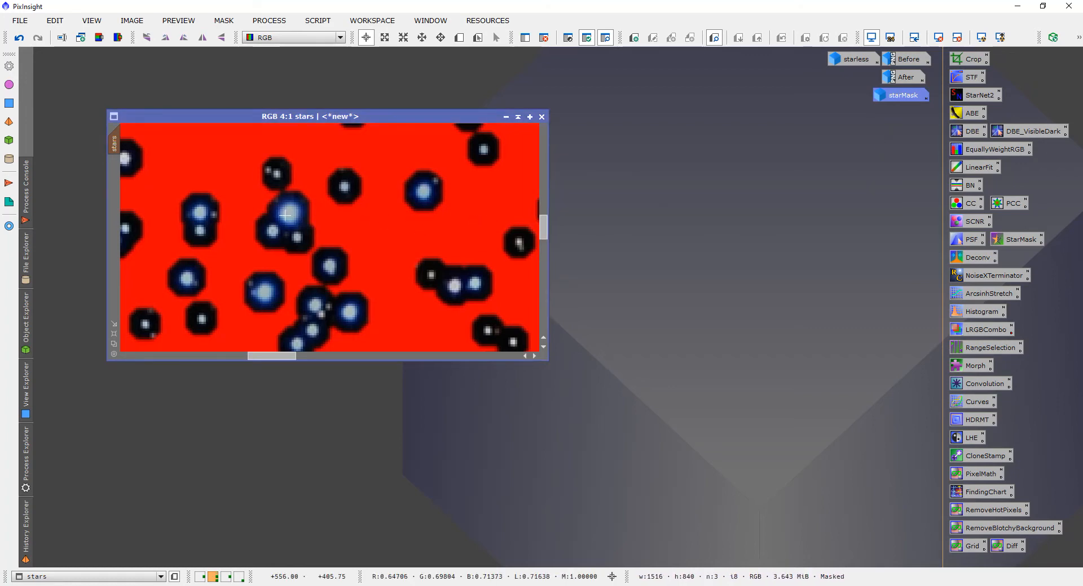
Create a preview of about 331 × 200 pixels around the star cluster in the stars image and open it at 3:1
scroll(280, 234, "down", 3)
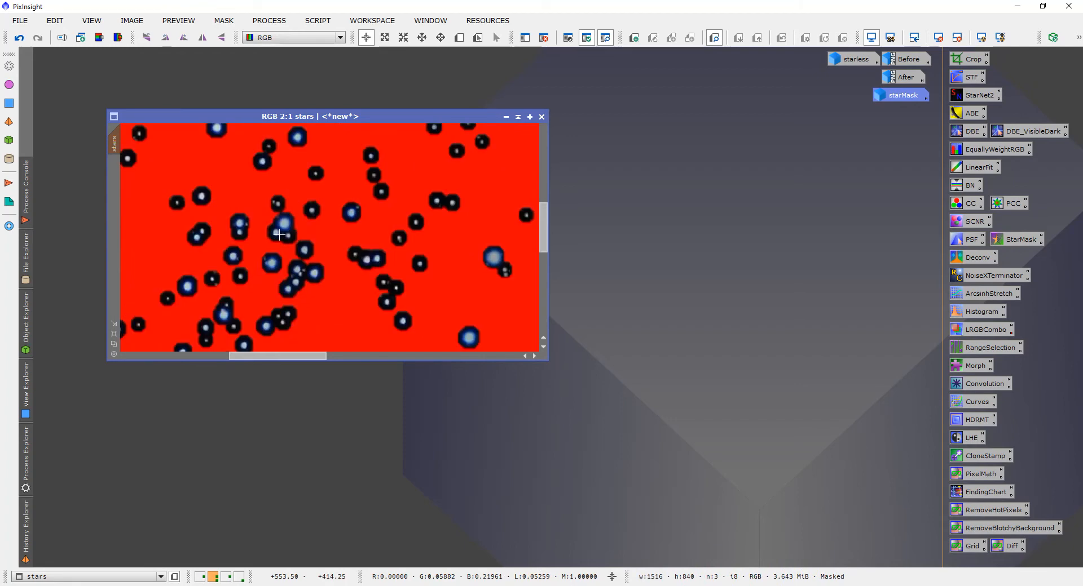
left_click(459, 38)
left_click_drag(229, 197, 412, 308)
double_click(321, 248)
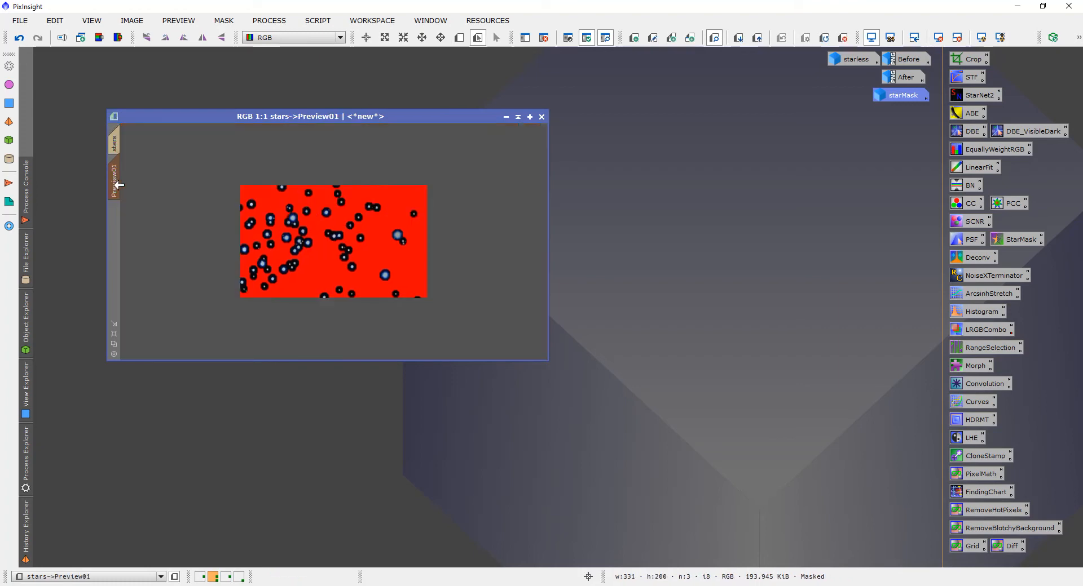
scroll(331, 245, "up", 1)
scroll(331, 244, "down", 1)
scroll(332, 245, "up", 1)
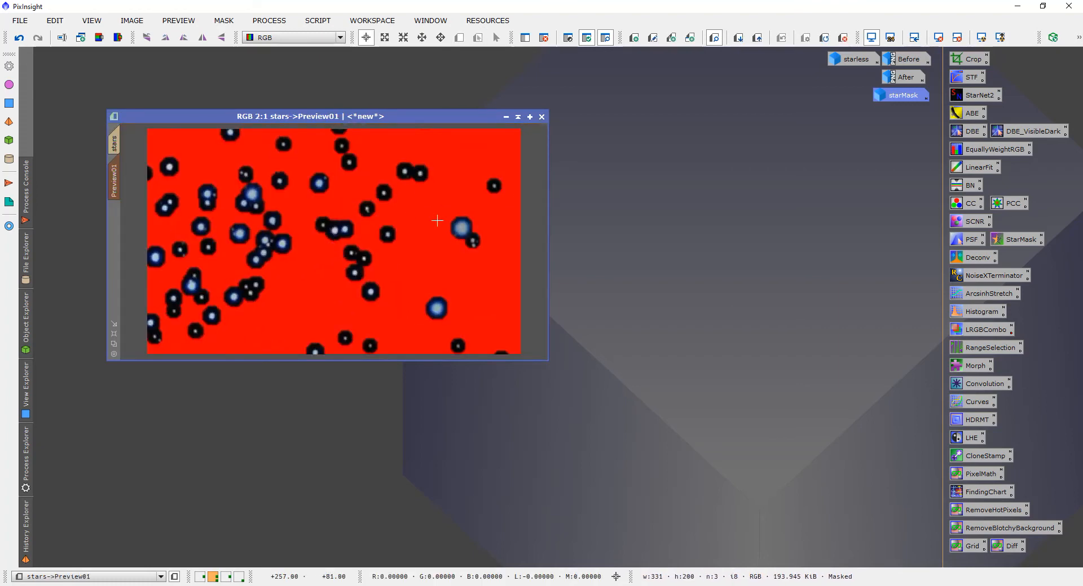
scroll(248, 208, "up", 1)
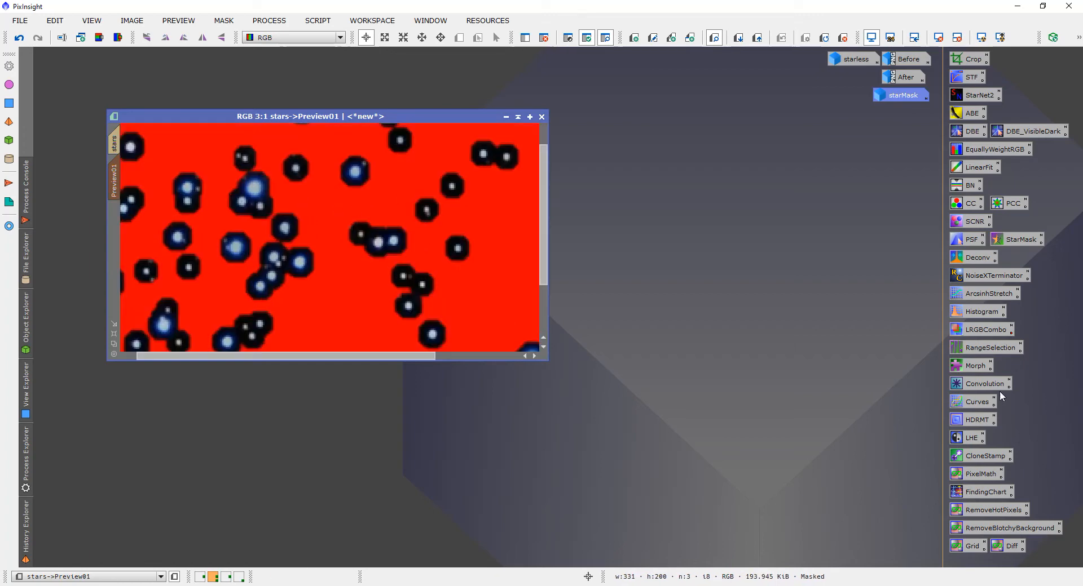
Pull the CurvesTransformation chrominance (c) curve down to about input 0.62, output 0.33, with a real-time preview of the stars preview
double_click(975, 402)
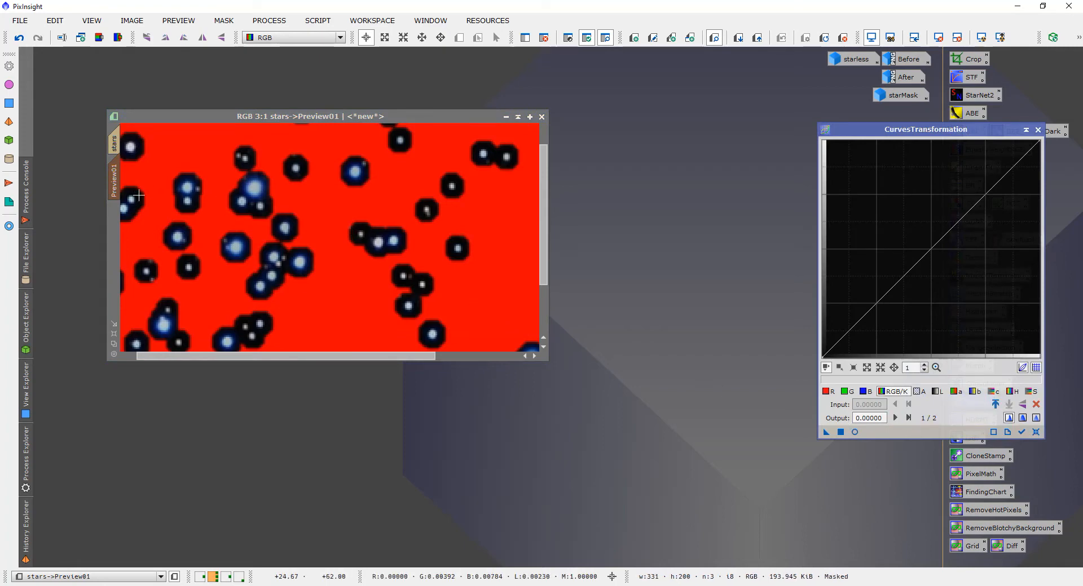
left_click(855, 433)
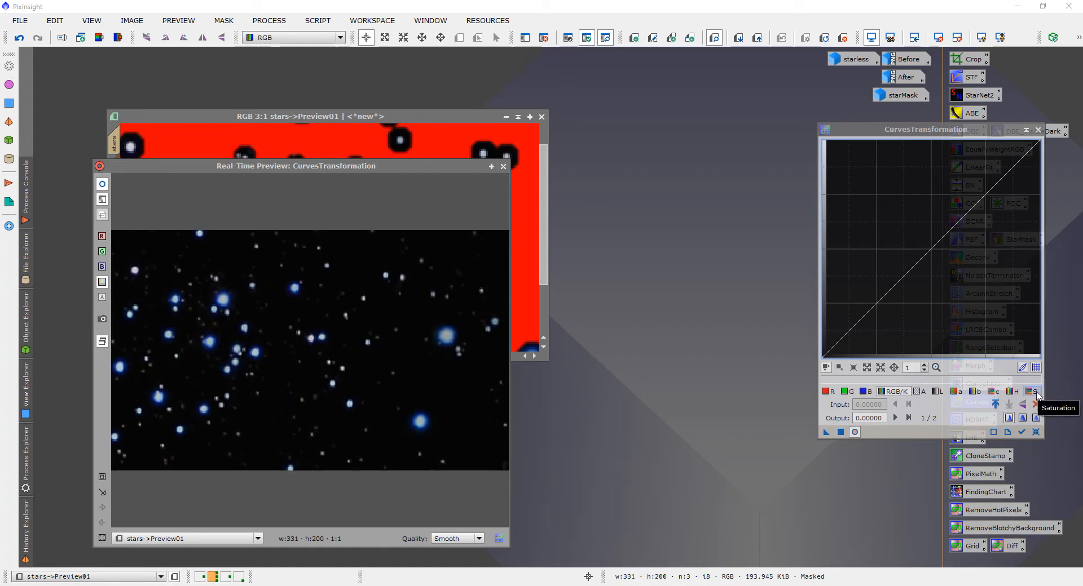
left_click(994, 393)
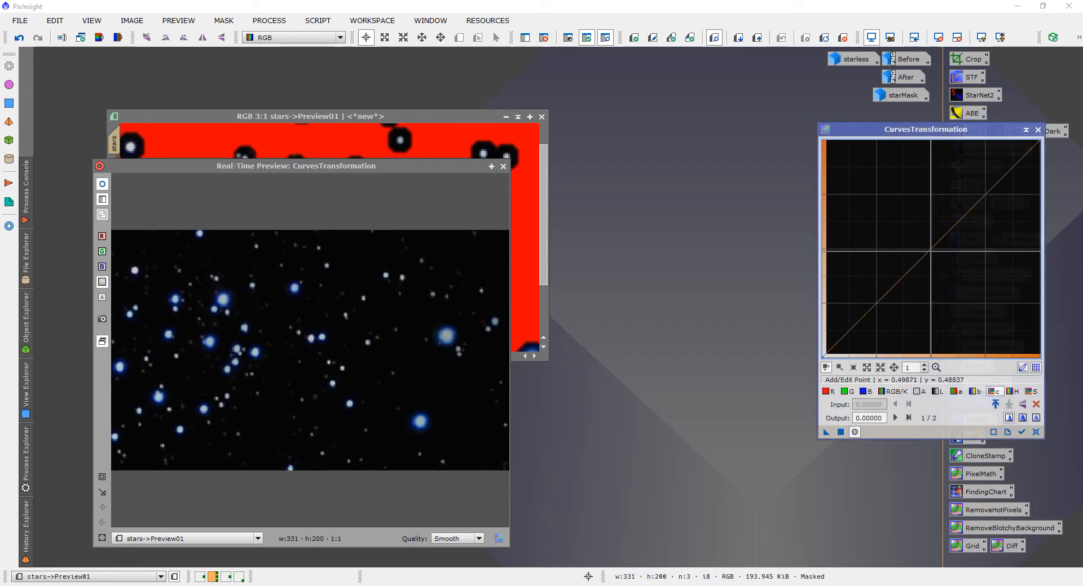
left_click(929, 248)
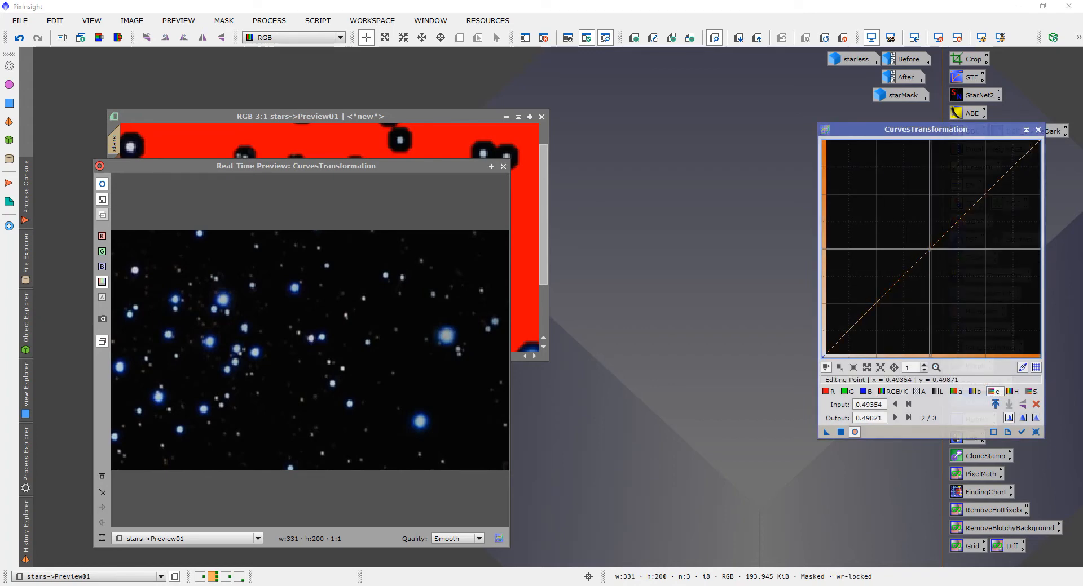
left_click_drag(929, 248, 957, 286)
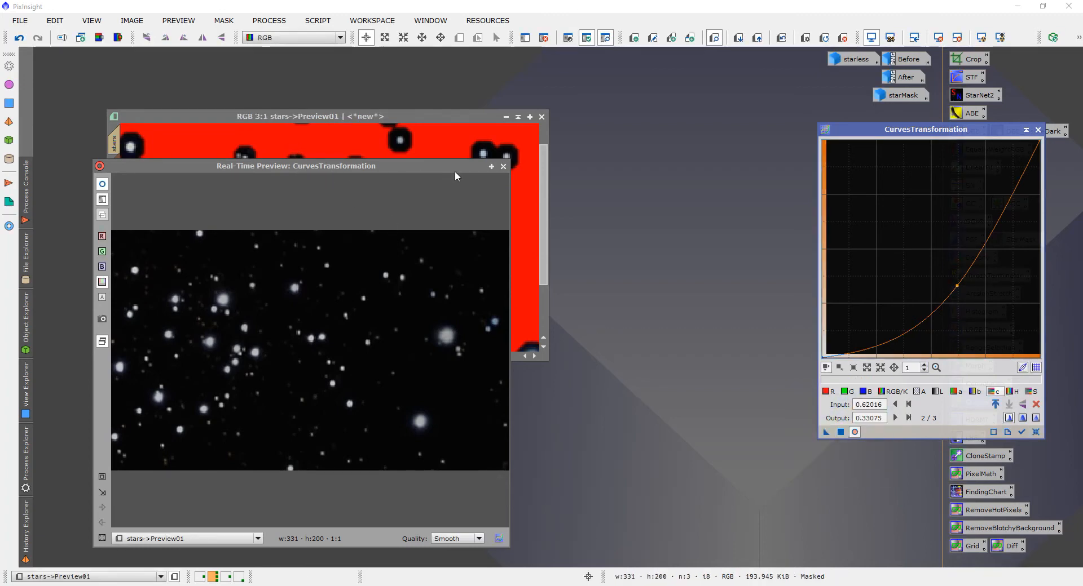
Close the real-time preview, apply the chrominance curve to the full stars image, and inspect the masked stars
left_click(503, 167)
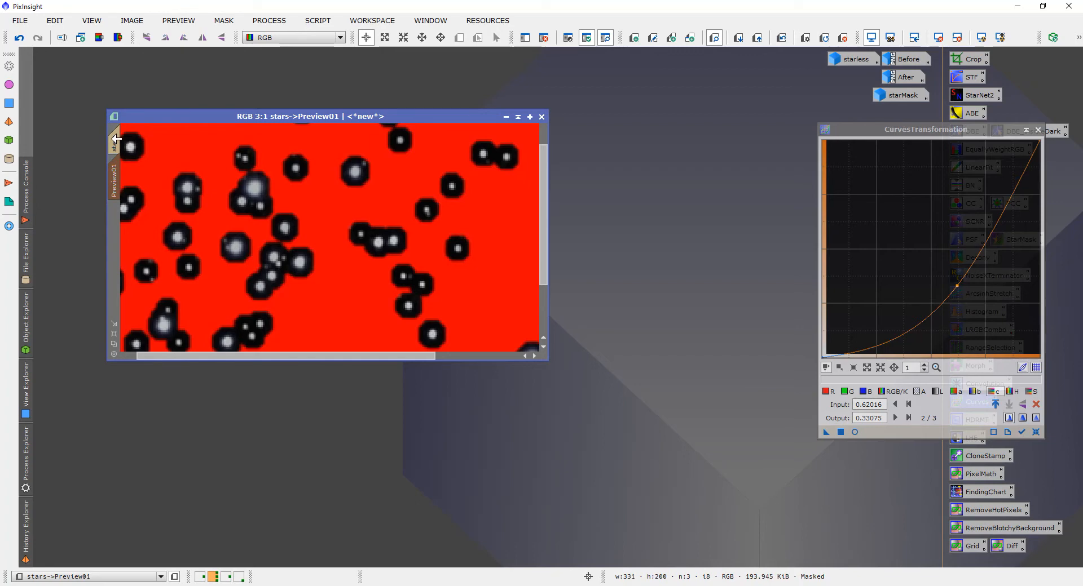
left_click(116, 139)
scroll(292, 230, "up", 3)
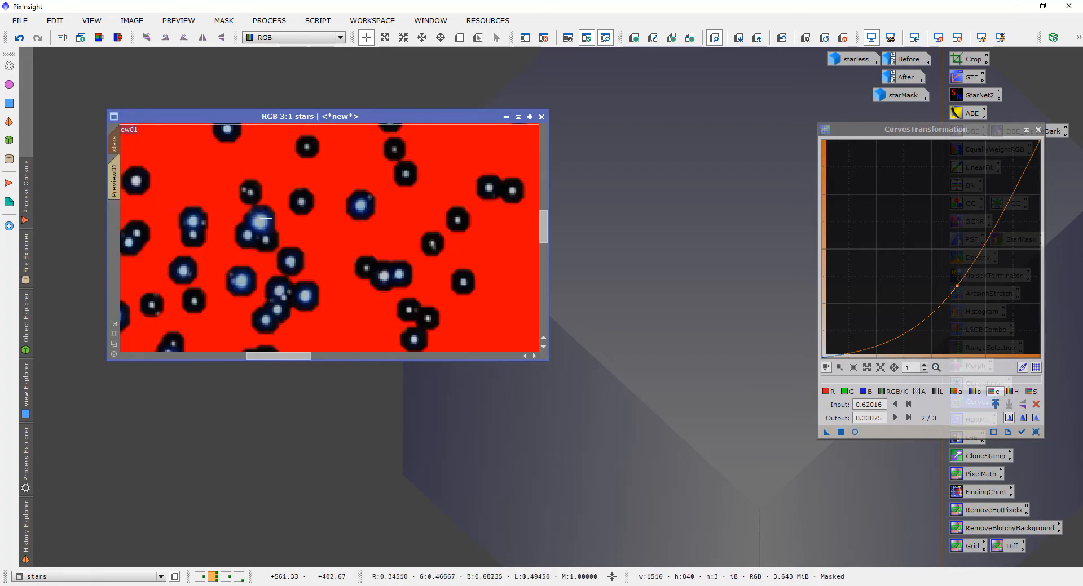
left_click_drag(826, 433, 326, 243)
left_click_drag(389, 279, 219, 184)
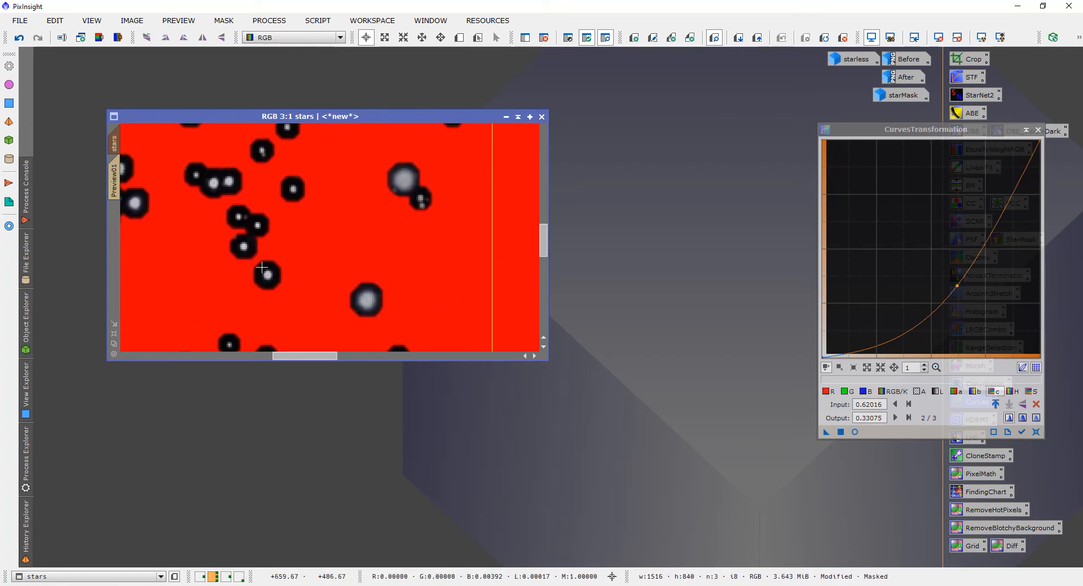
left_click_drag(266, 273, 435, 330)
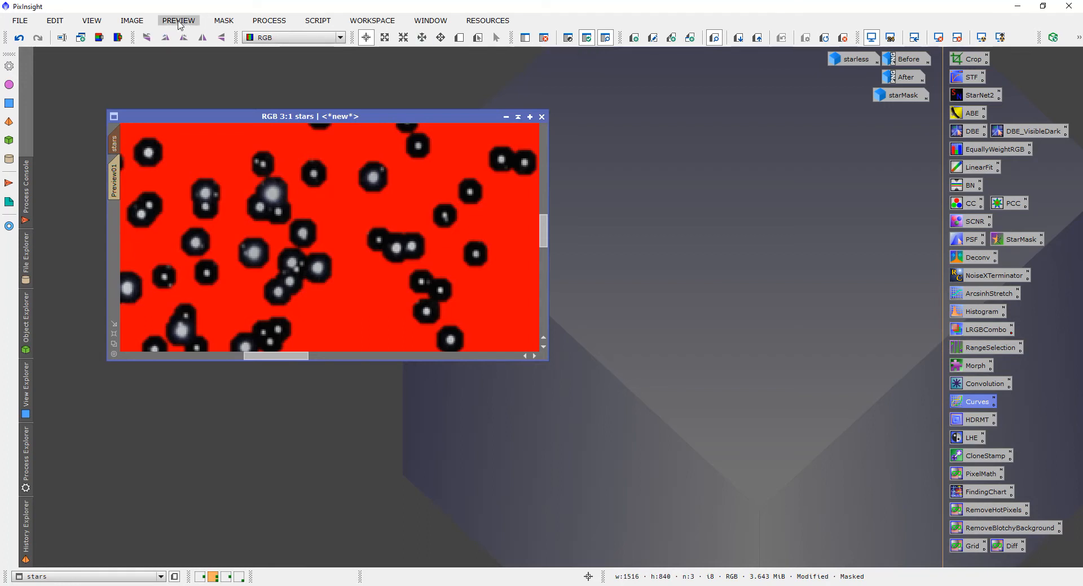
Remove the mask from the stars image and view the image at 1:2
left_click(219, 21)
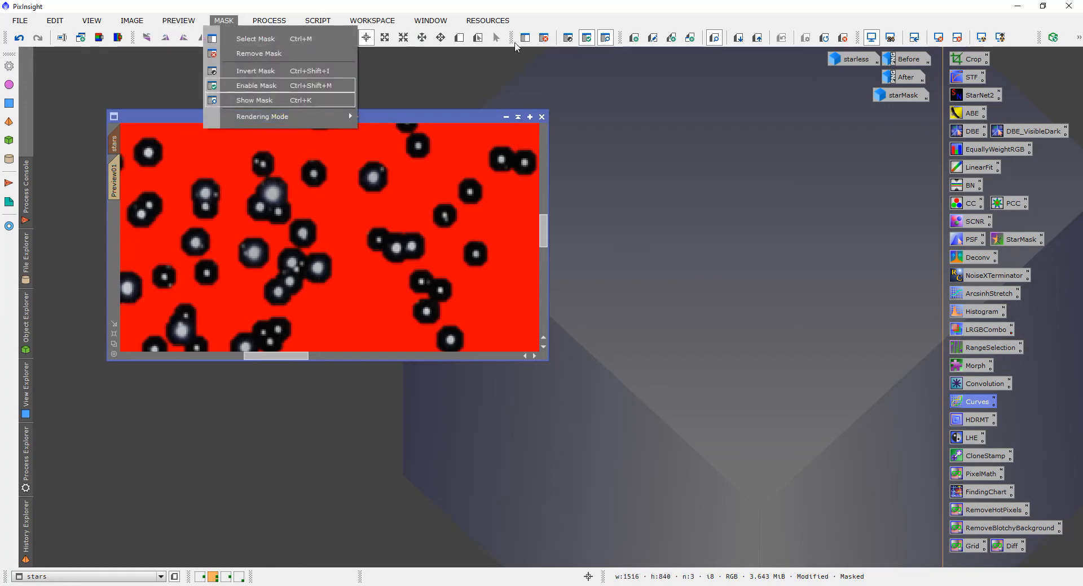
left_click(547, 39)
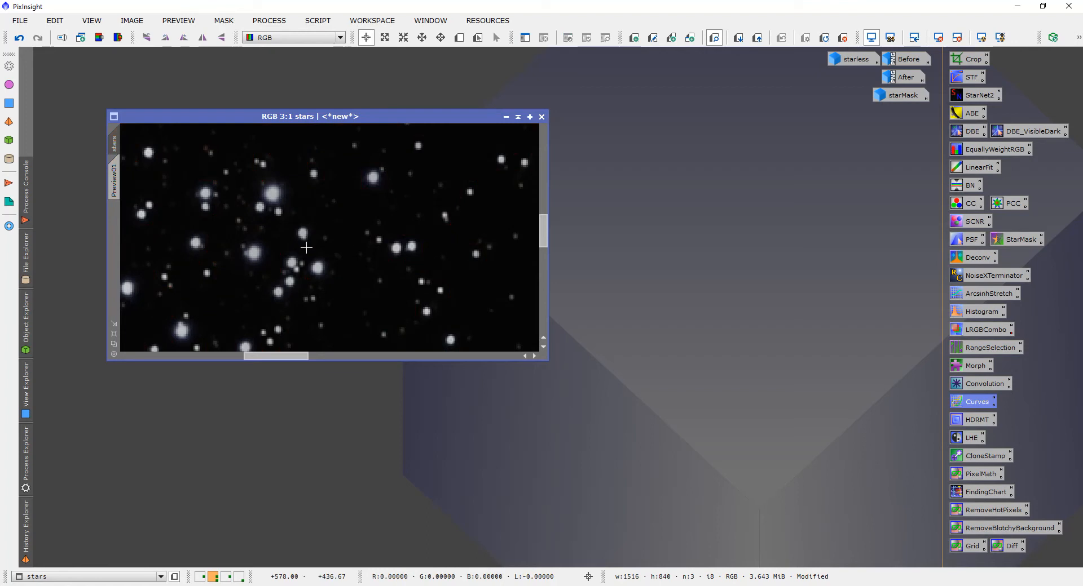
scroll(307, 247, "down", 1)
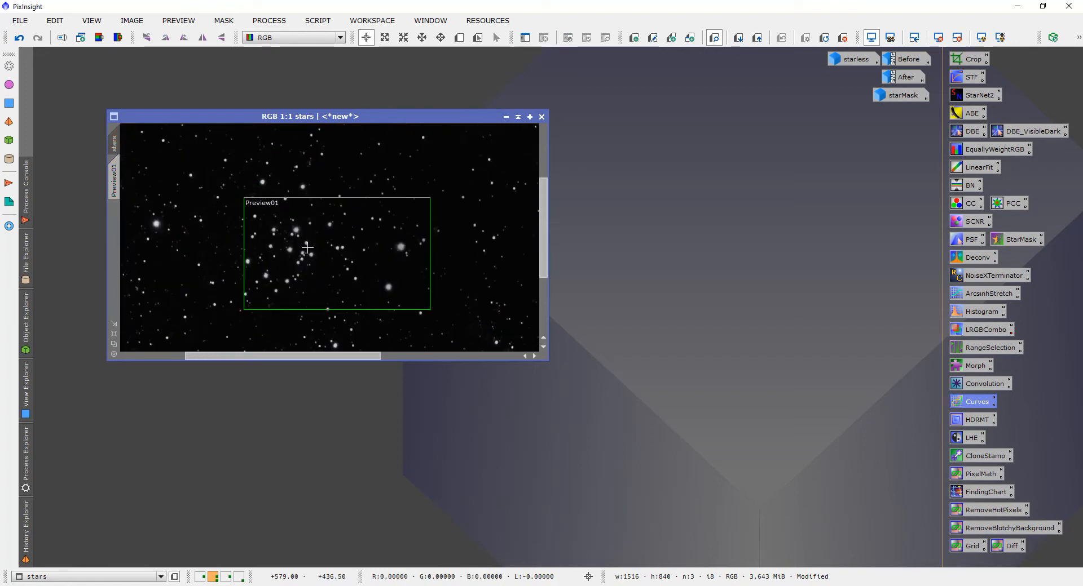
scroll(307, 247, "down", 1)
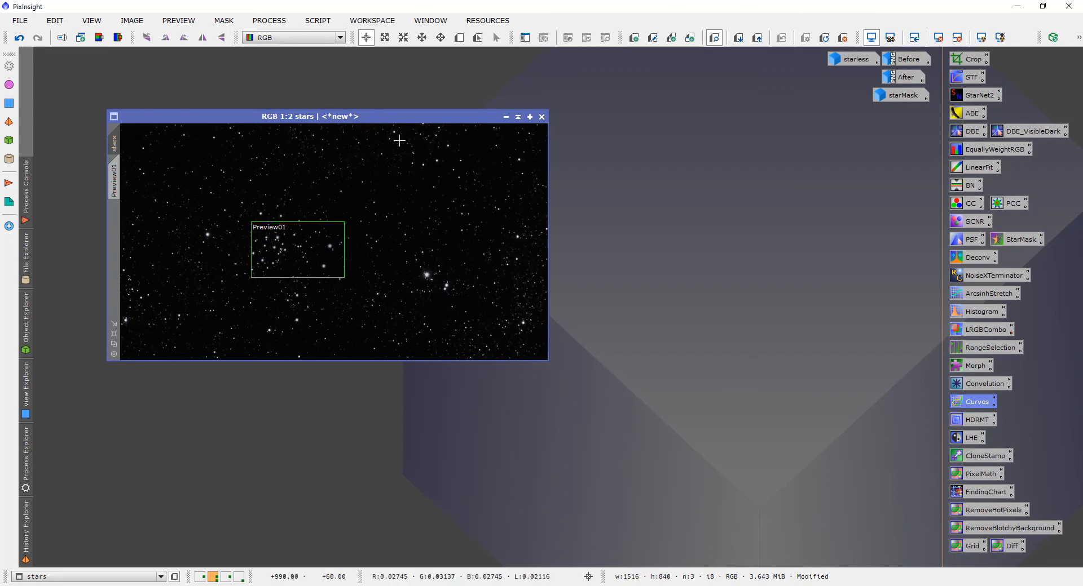
Apply a CurvesTransformation RGB/K S-curve through about 0.36/0.08 and 0.77/0.77 to stars with a real-time preview, and reset the curve
double_click(977, 402)
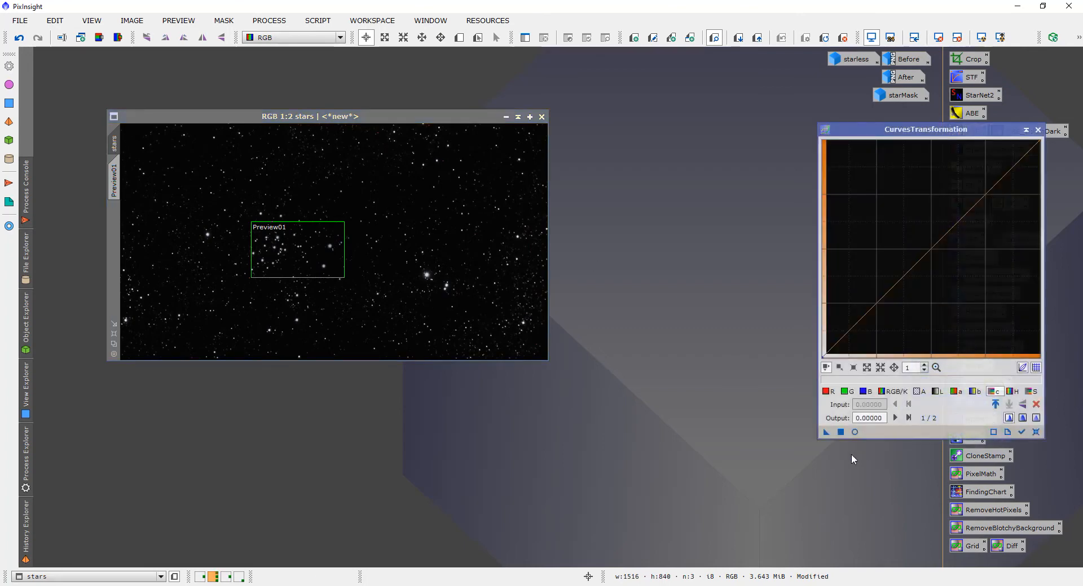
left_click(898, 396)
left_click_drag(851, 133, 705, 144)
left_click(705, 442)
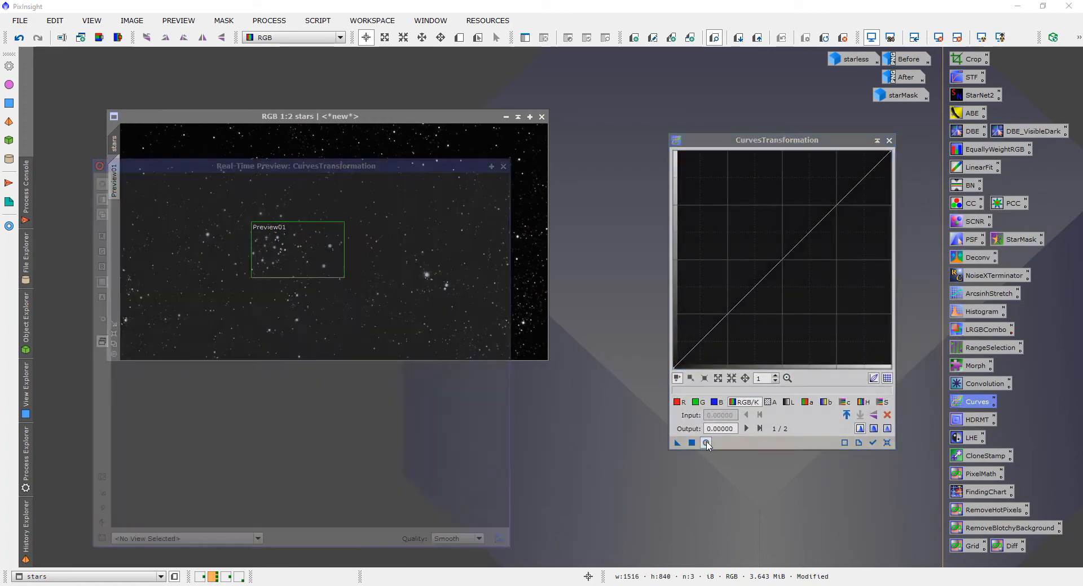
left_click_drag(390, 166, 411, 143)
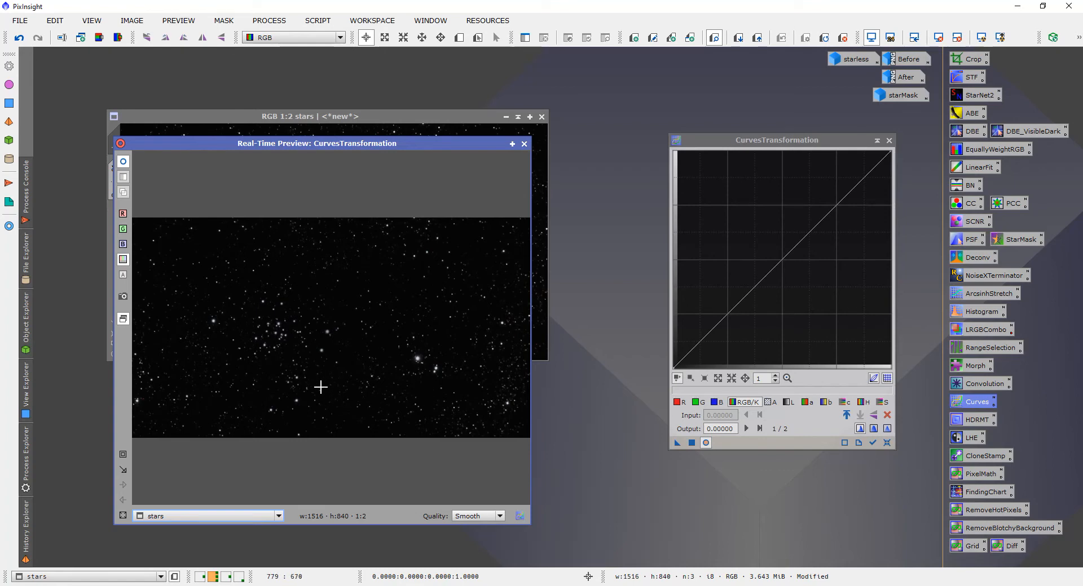
left_click(701, 344)
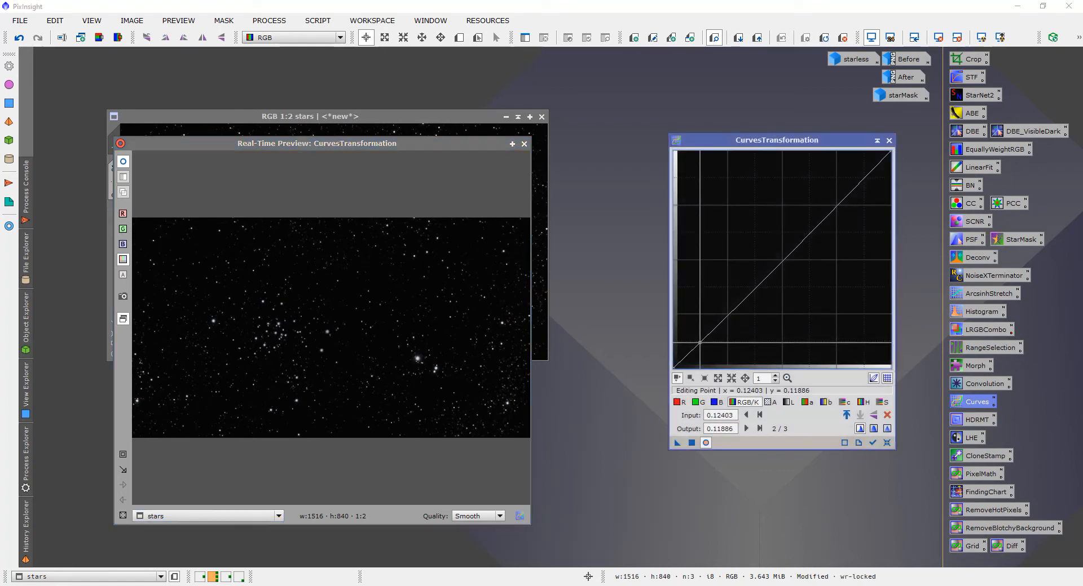
left_click_drag(701, 344, 751, 351)
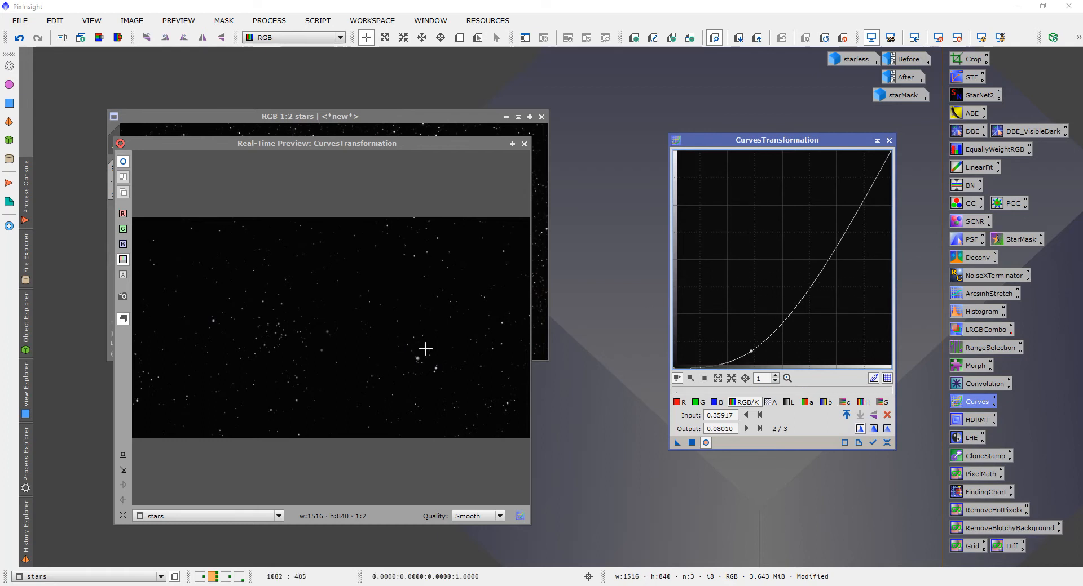
left_click_drag(836, 243, 842, 200)
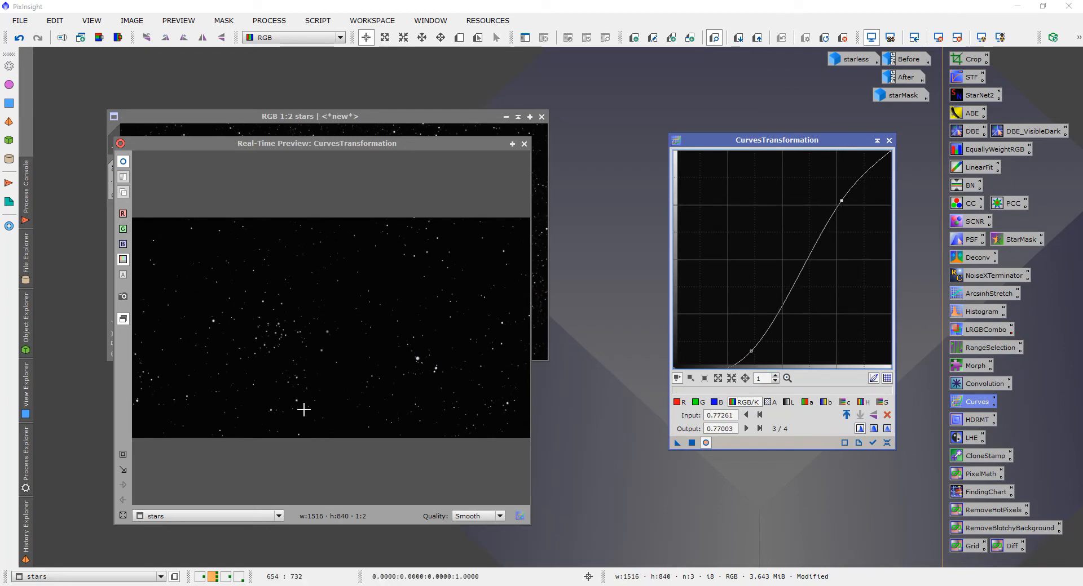
left_click(692, 443)
left_click(886, 443)
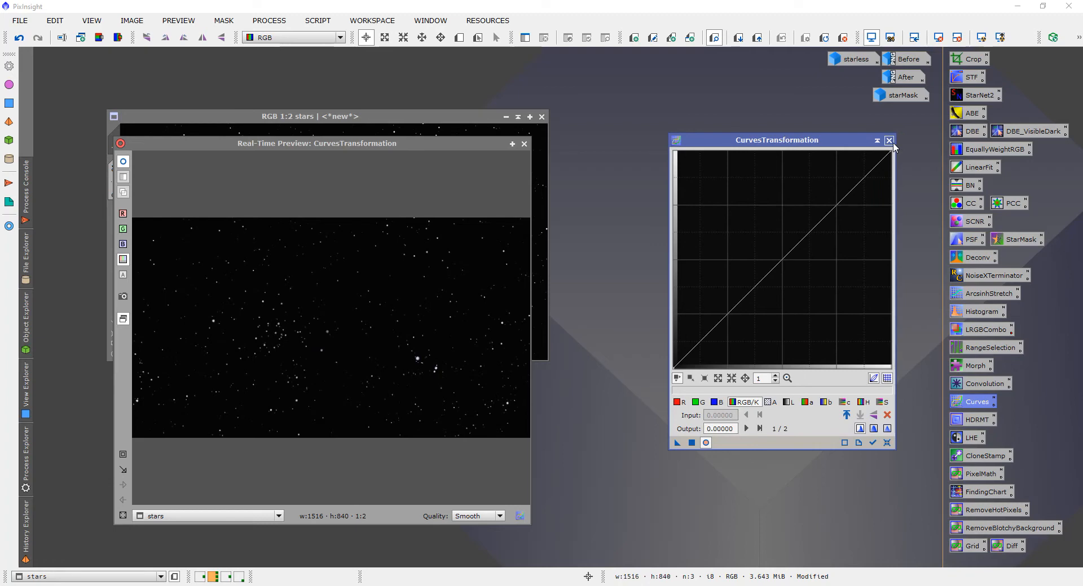
Close the real-time preview and examine the stars in Preview01 and the full stars image
left_click_drag(382, 143, 452, 154)
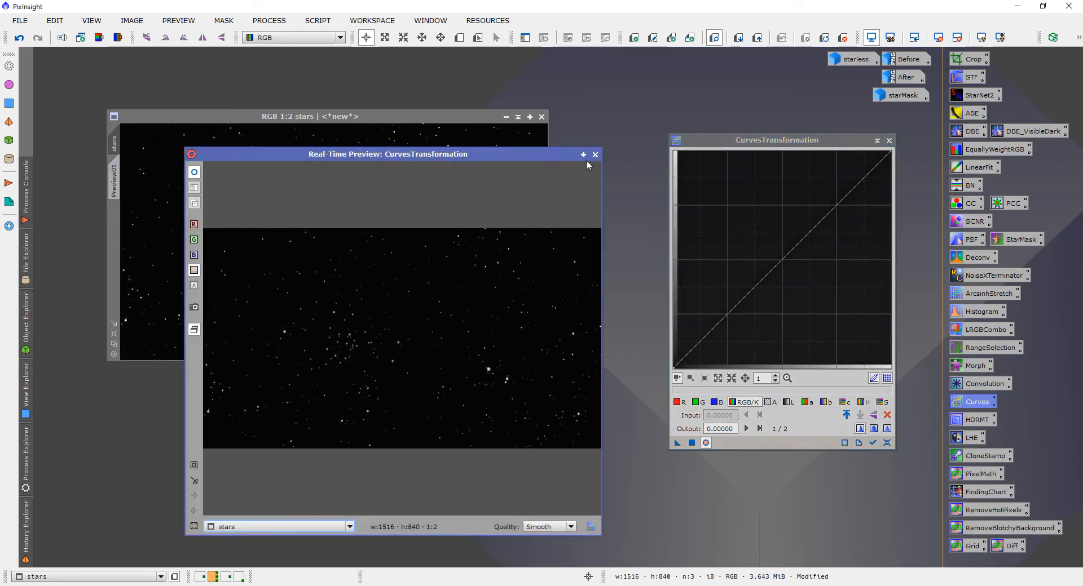
left_click(594, 154)
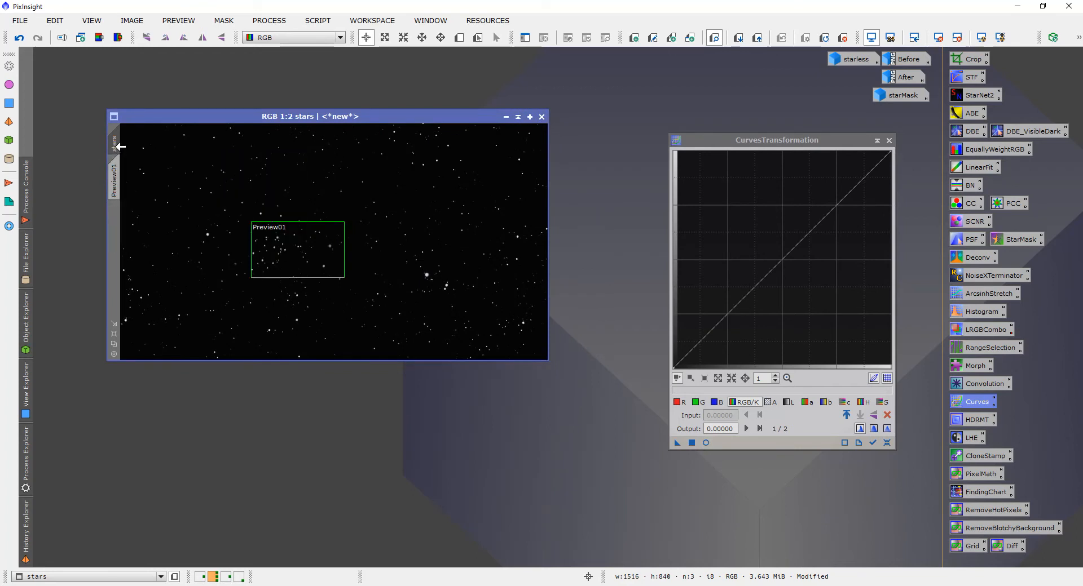
left_click(124, 190)
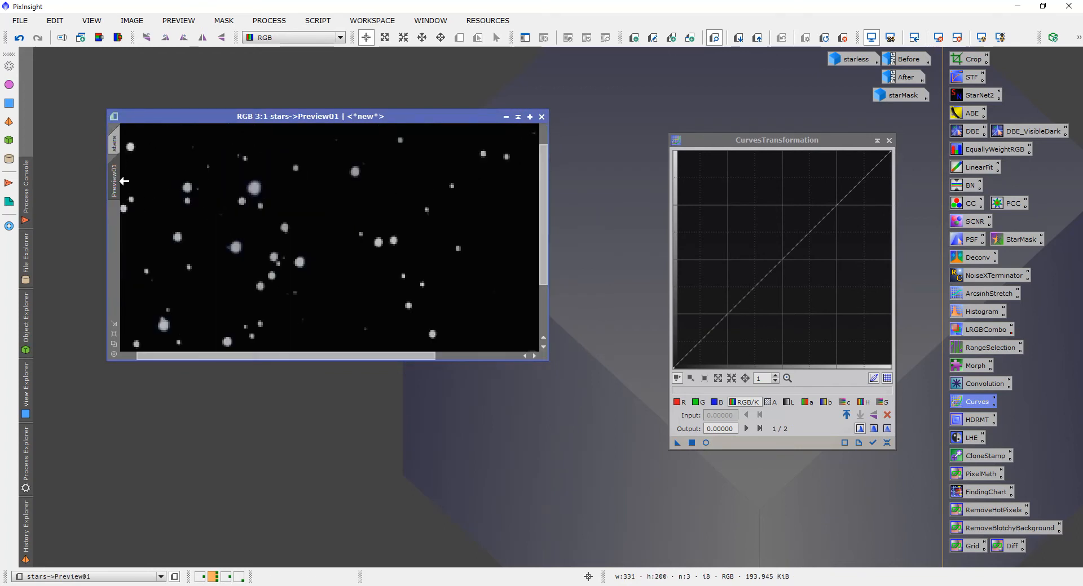
left_click(116, 148)
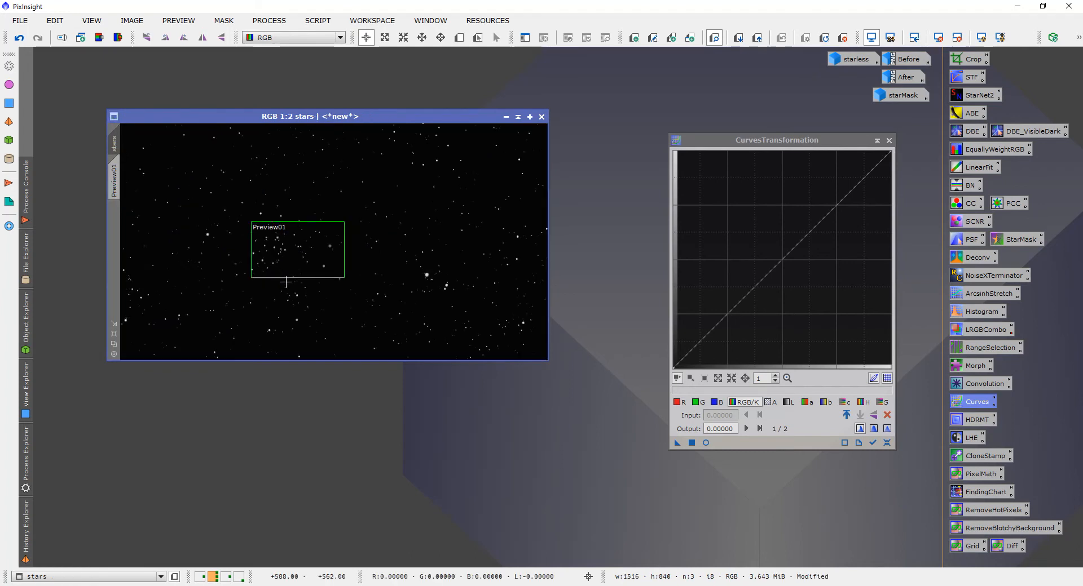
Apply another RGB/K S-curve through about 0.33/0.12 and 0.84/0.87 to stars, and close CurvesTransformation and its real-time preview
left_click(706, 443)
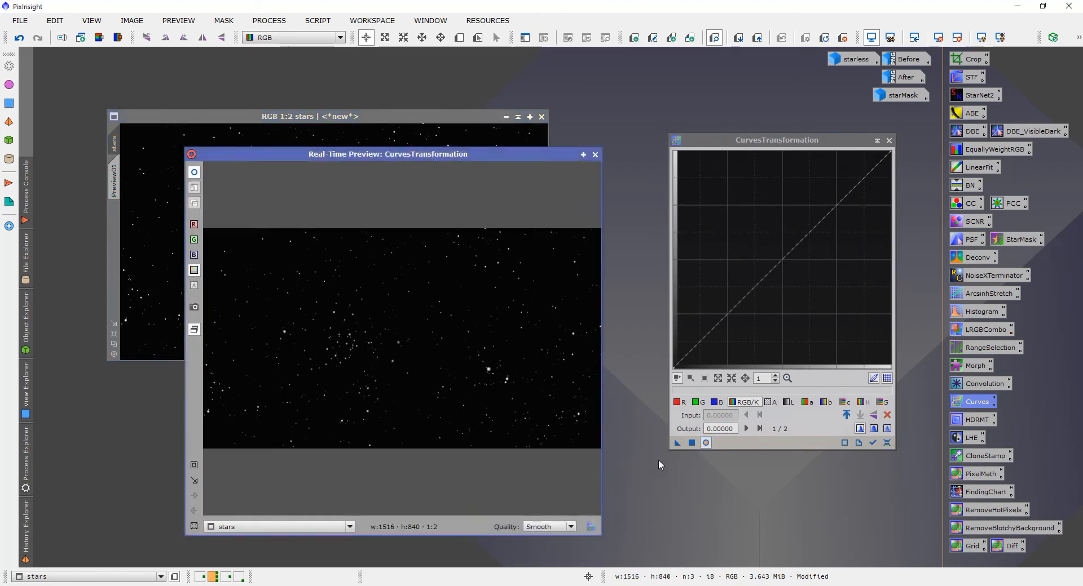
left_click_drag(704, 338, 721, 349)
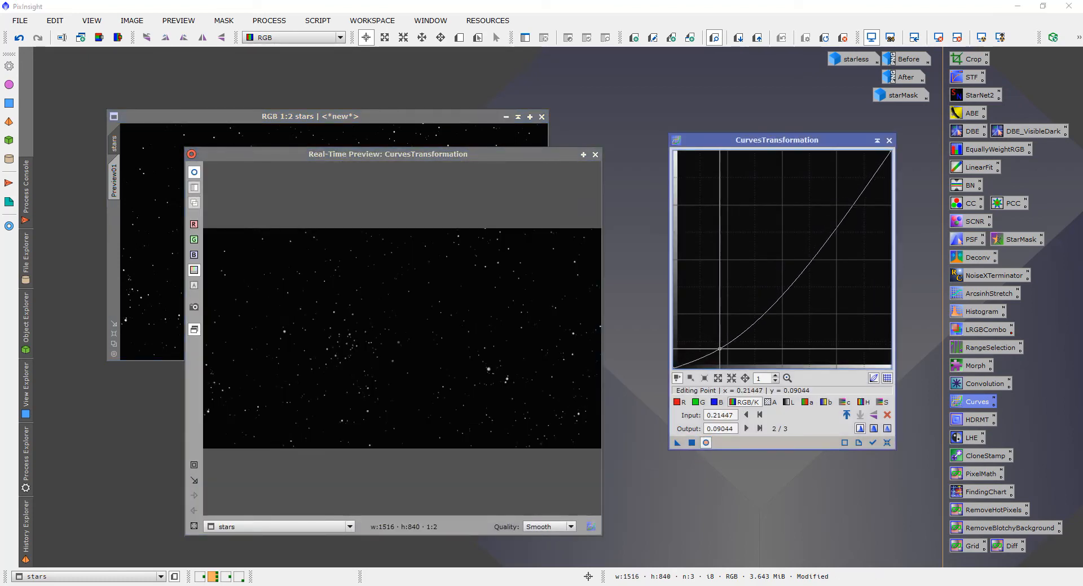
left_click_drag(857, 198, 856, 179)
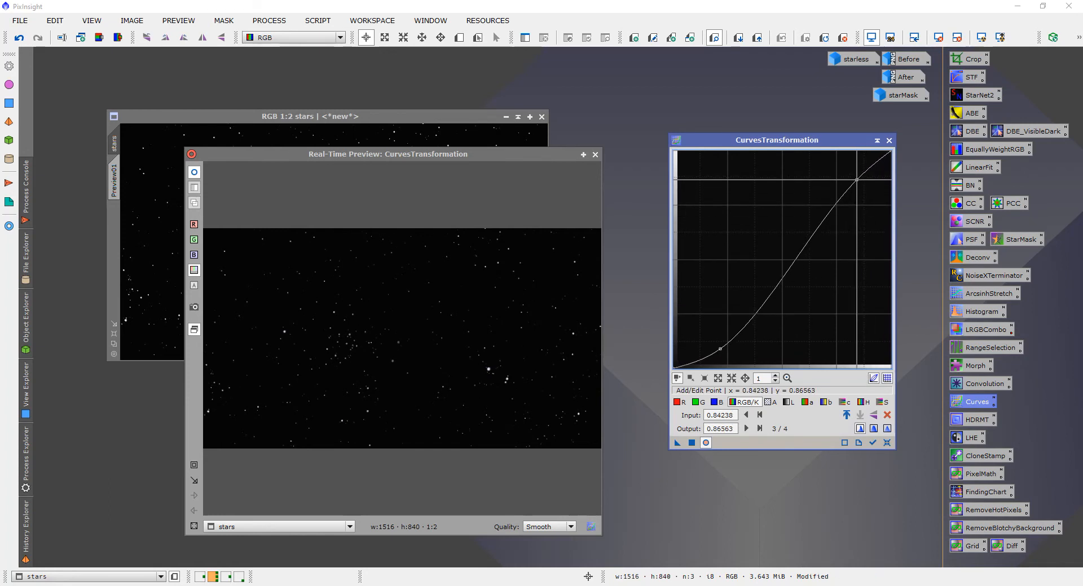
left_click_drag(721, 349, 744, 342)
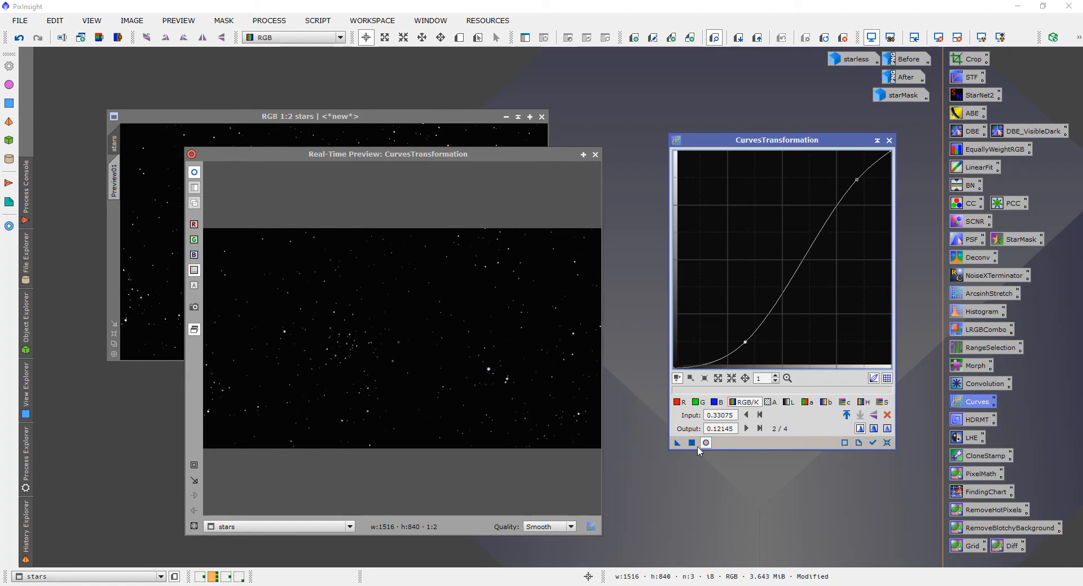
left_click(691, 444)
left_click(889, 141)
left_click(595, 154)
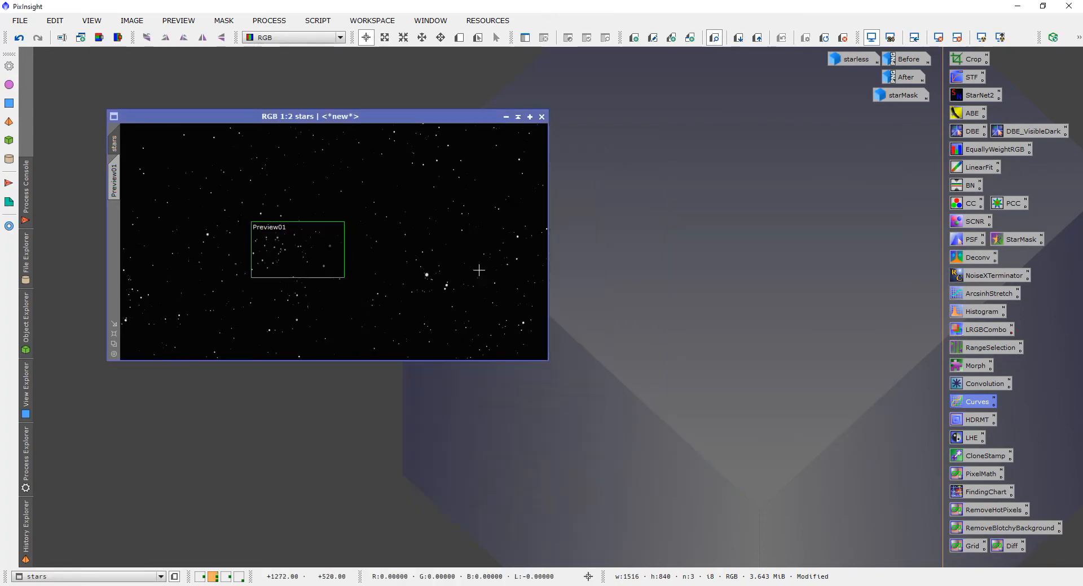
Examine the shapes and edges of individual stars in the stars image up close
scroll(359, 245, "up", 3)
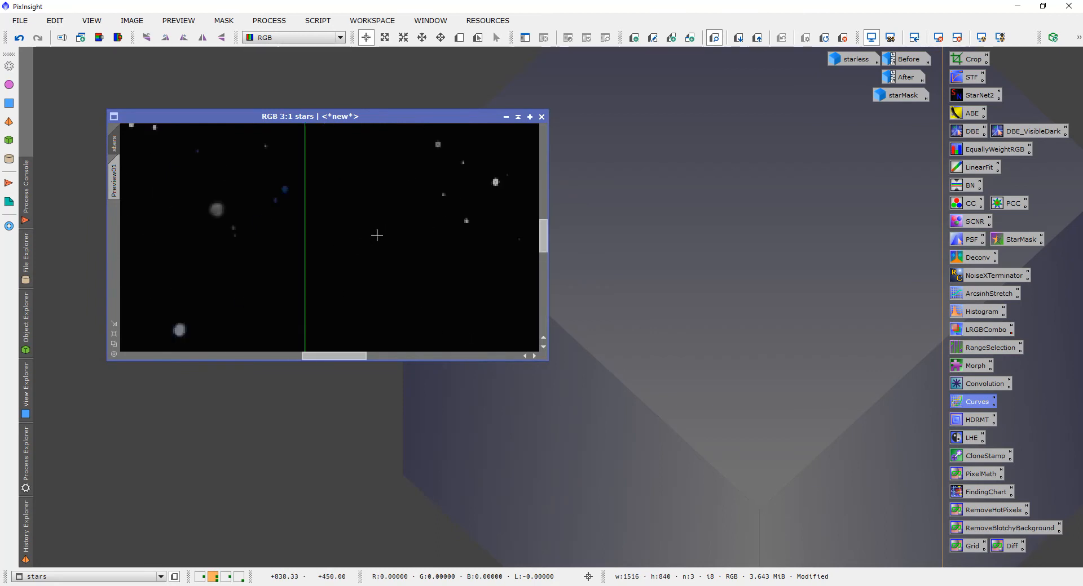
left_click_drag(447, 205, 379, 304)
scroll(474, 167, "up", 1)
left_click_drag(475, 164, 408, 269)
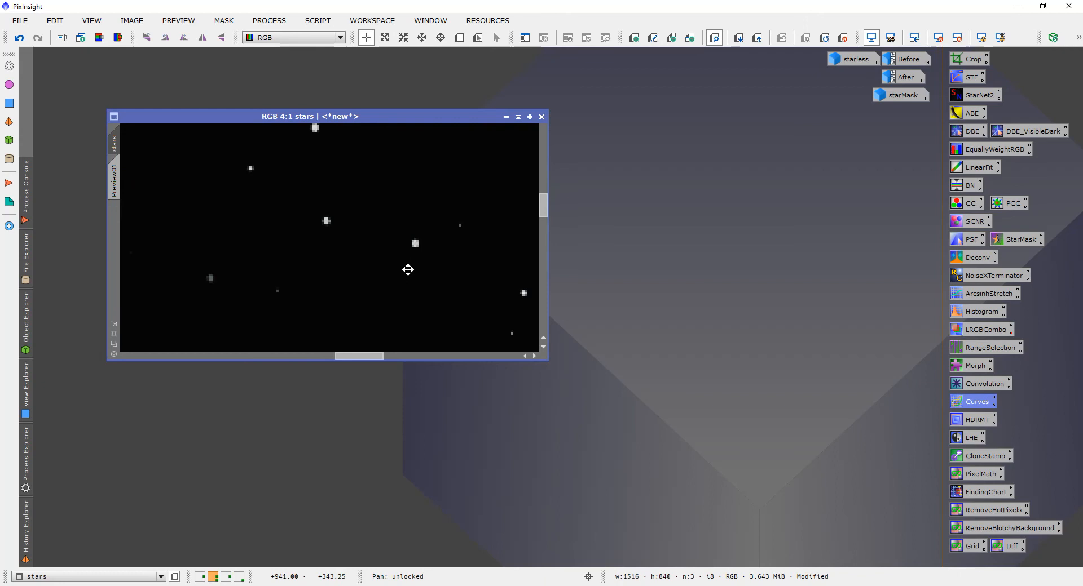
scroll(407, 269, "down", 1)
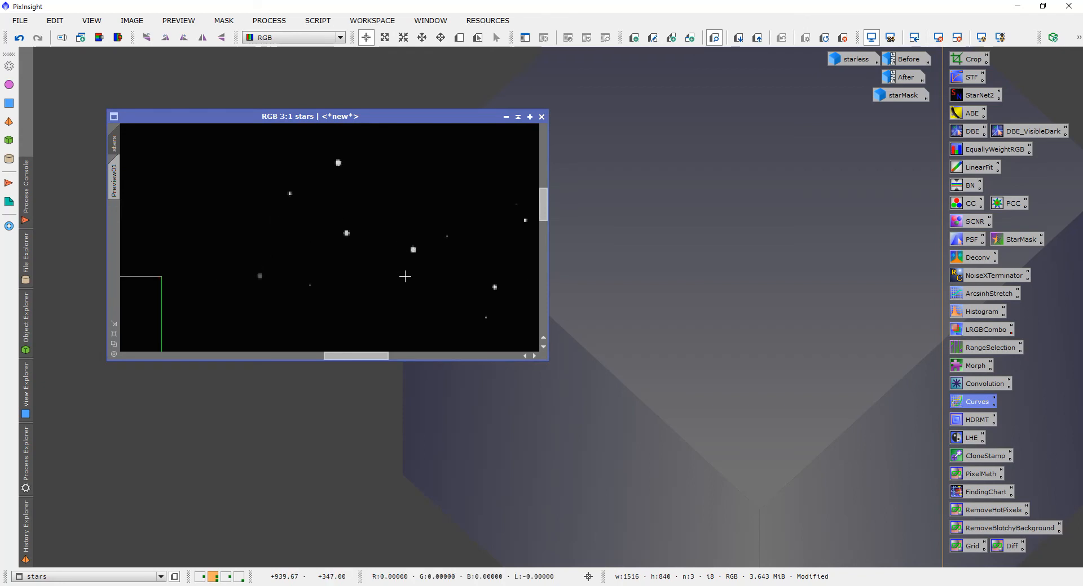
scroll(405, 276, "down", 1)
scroll(407, 276, "down", 1)
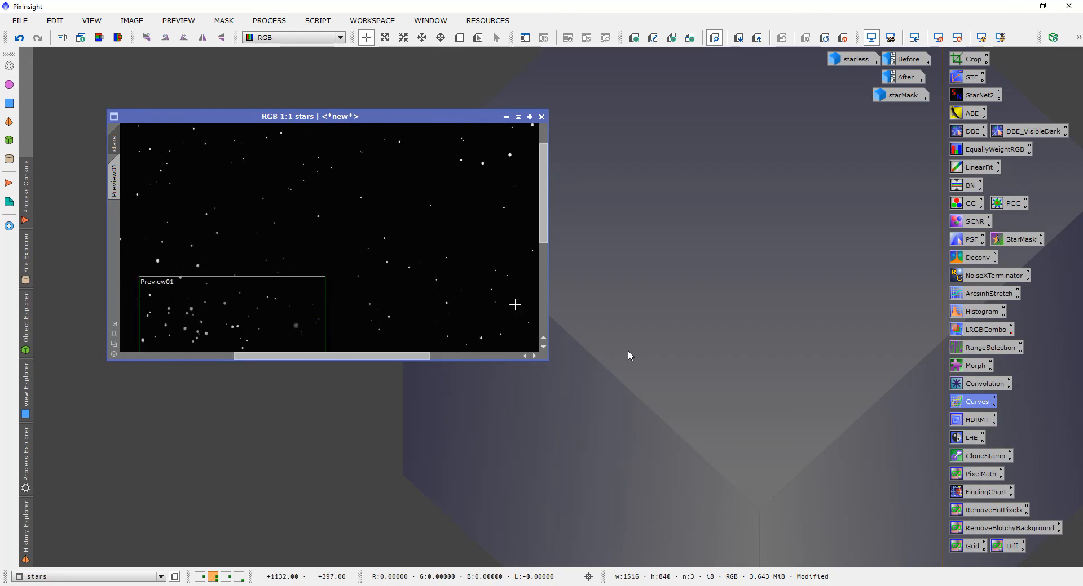
Apply Convolution with a StdDev of 0.80 to the stars image, using a real-time preview of stars->Preview01
double_click(977, 386)
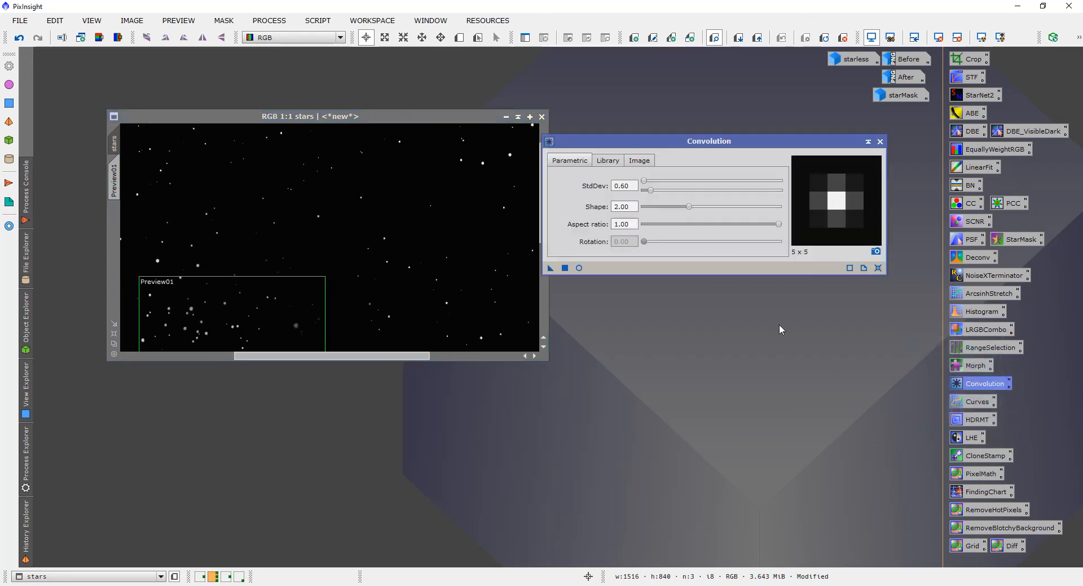
left_click(578, 268)
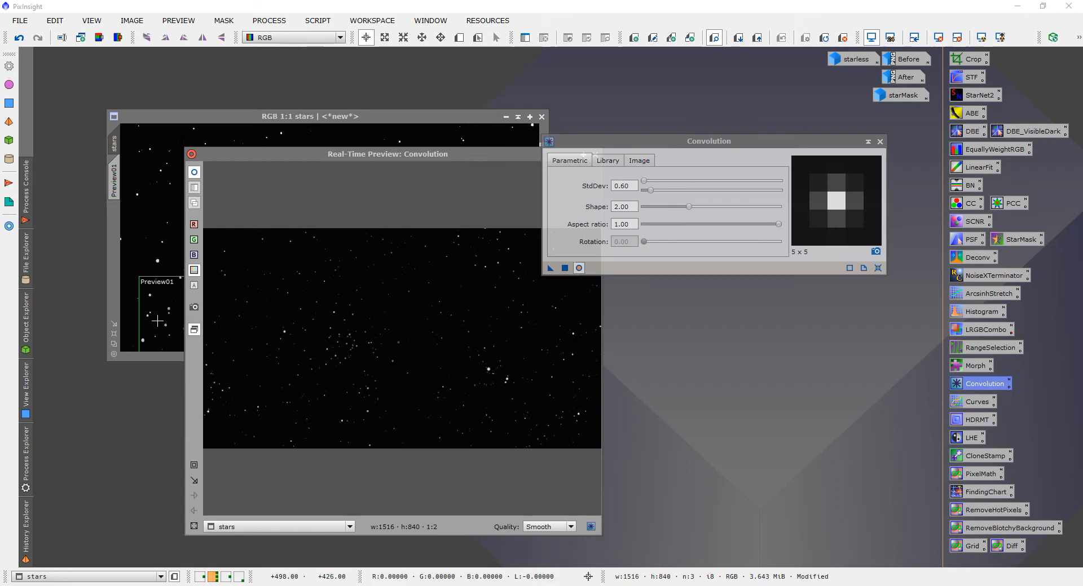
left_click(267, 526)
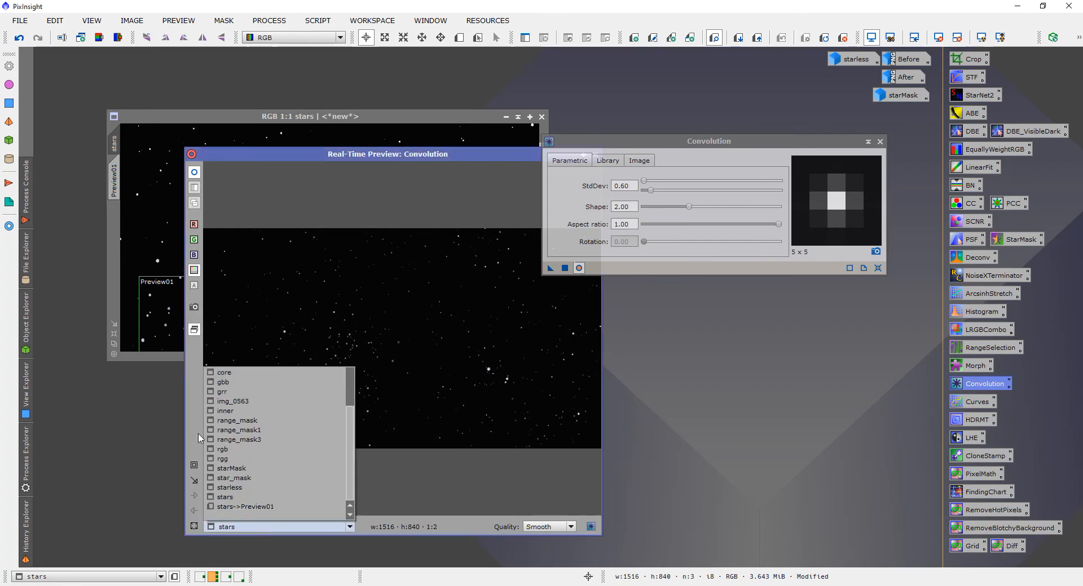
left_click(251, 507)
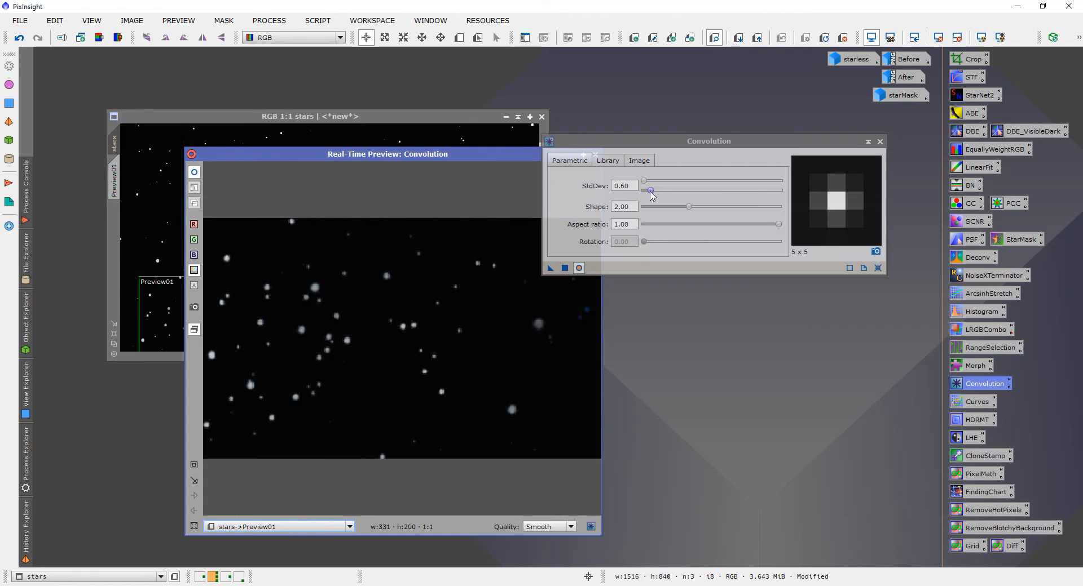
mouse_move(652, 194)
left_mouse_down()
mouse_move(670, 194)
mouse_move(644, 194)
mouse_move(655, 190)
left_mouse_up()
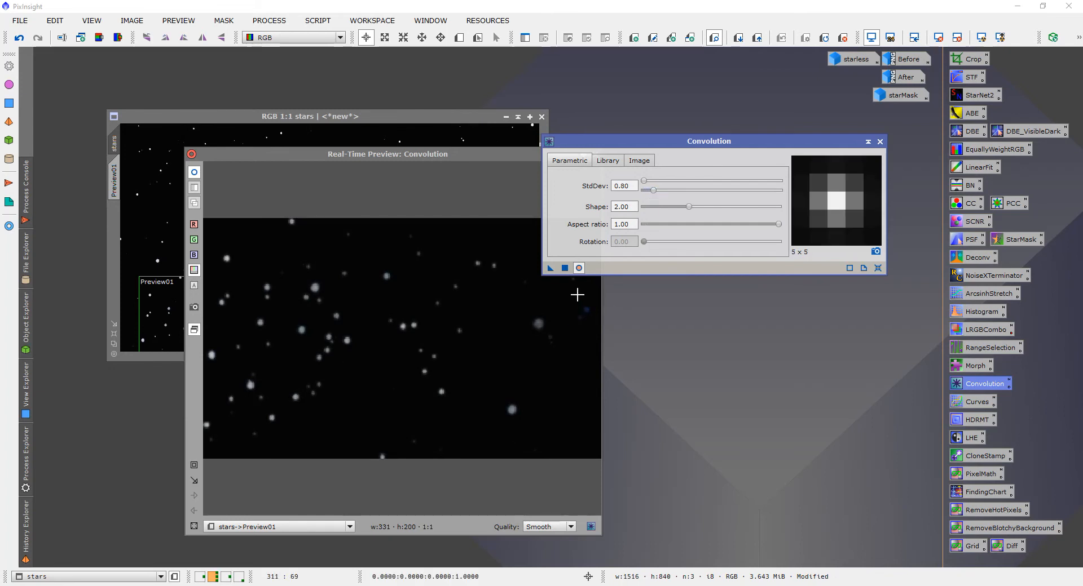
left_click(565, 268)
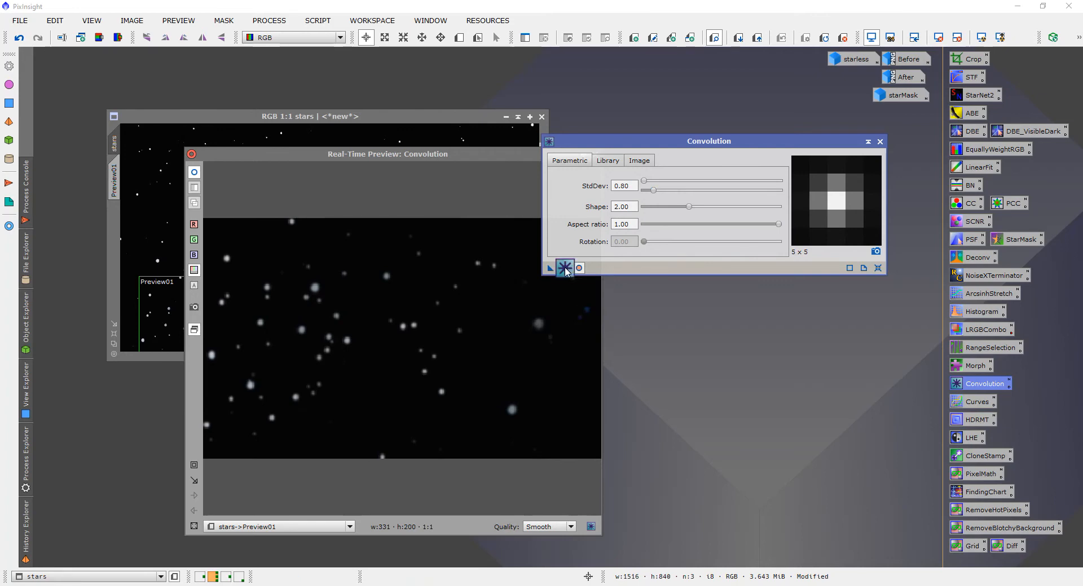
left_click_drag(475, 157, 393, 165)
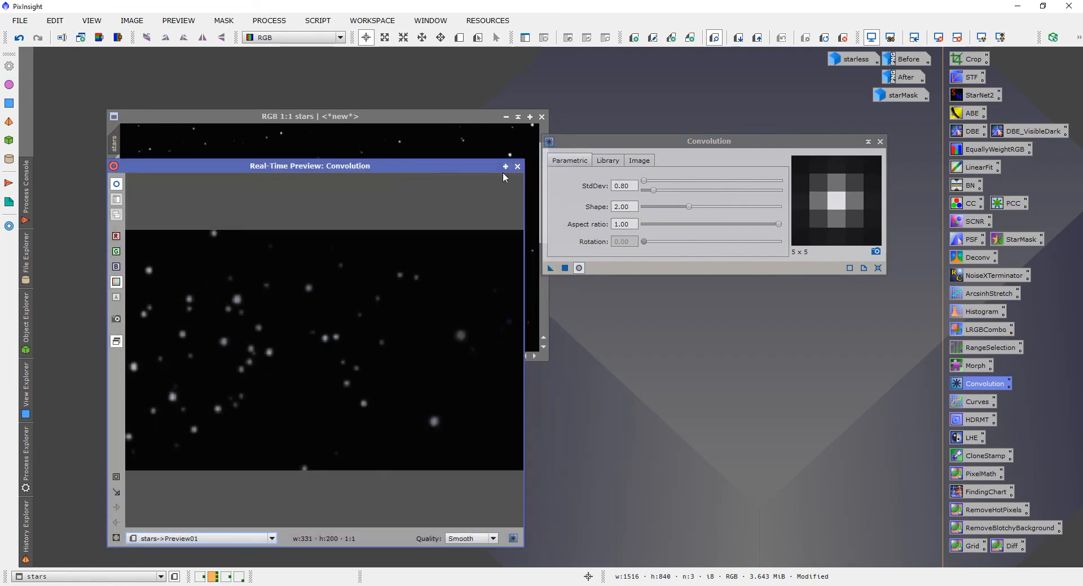
Close the real-time preview, examine the softened stars in the stars image up close, and close Convolution
left_click(516, 162)
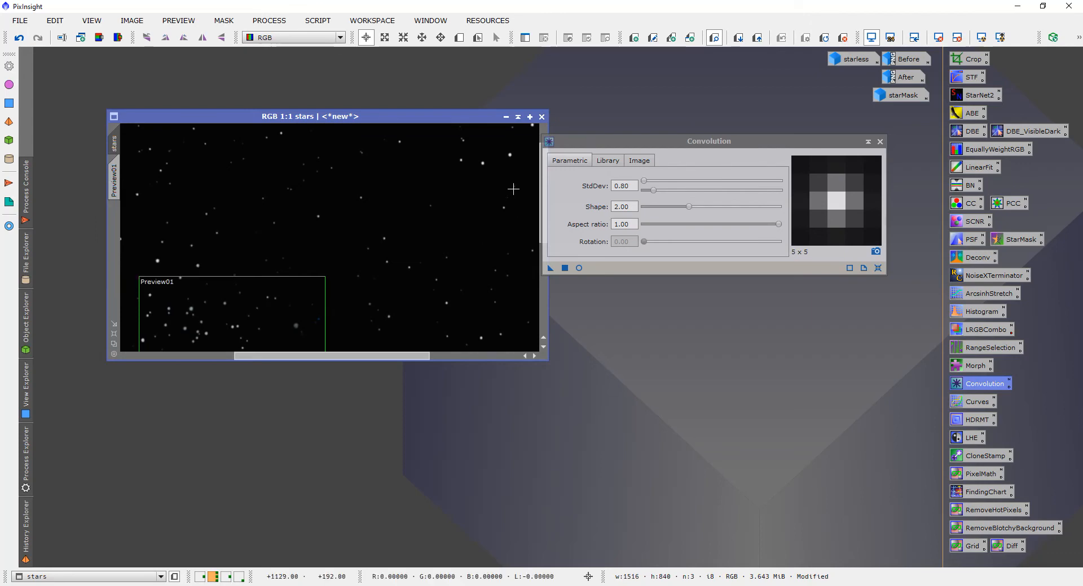
left_click_drag(551, 268, 427, 221)
scroll(425, 184, "up", 1)
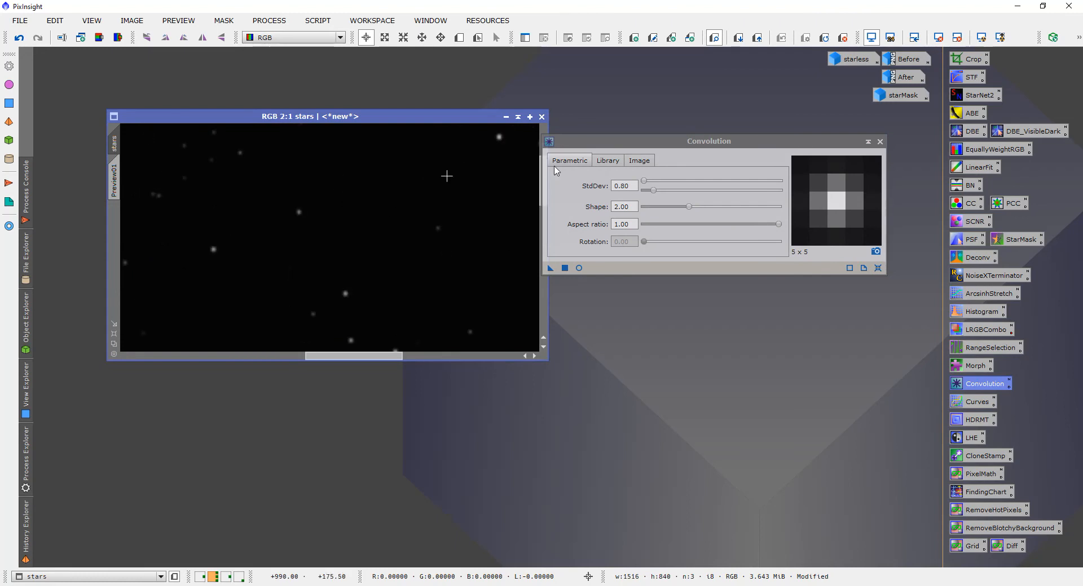
left_click(880, 142)
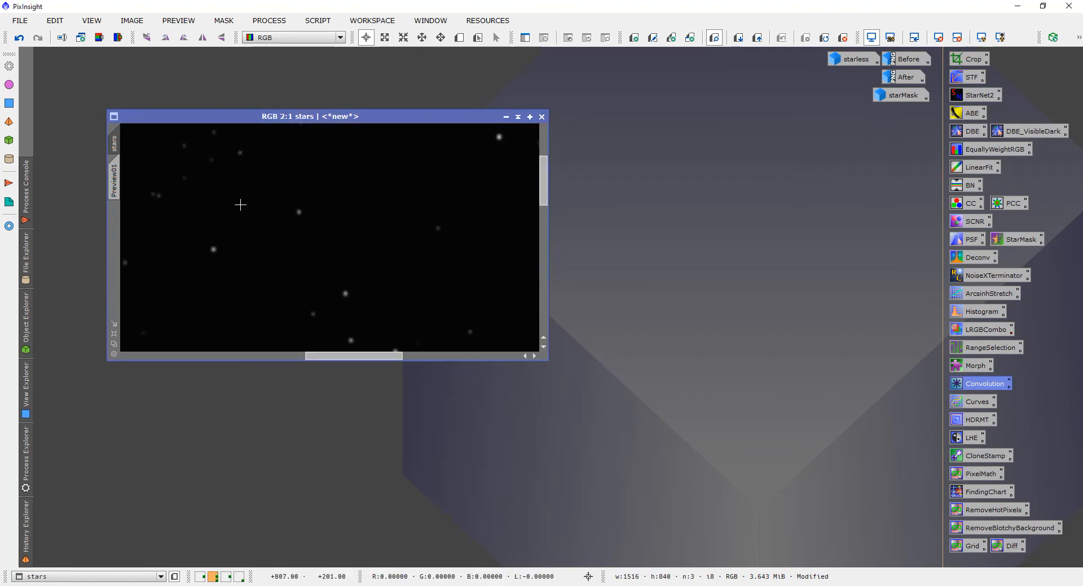
scroll(209, 245, "down", 1)
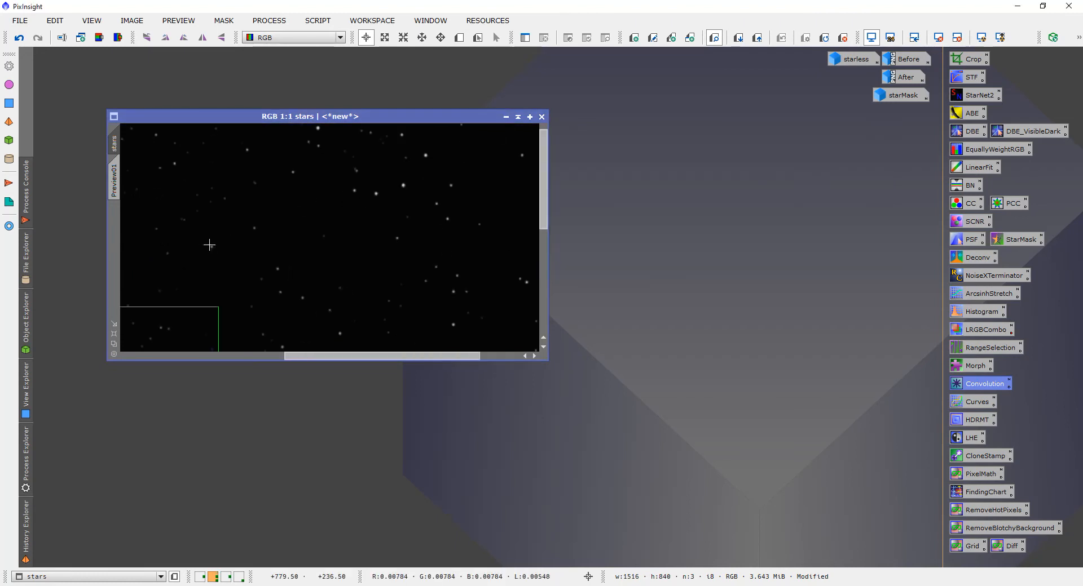
Delete Preview01 from the stars image and fit the whole image back into view
left_click(114, 177)
right_click(117, 176)
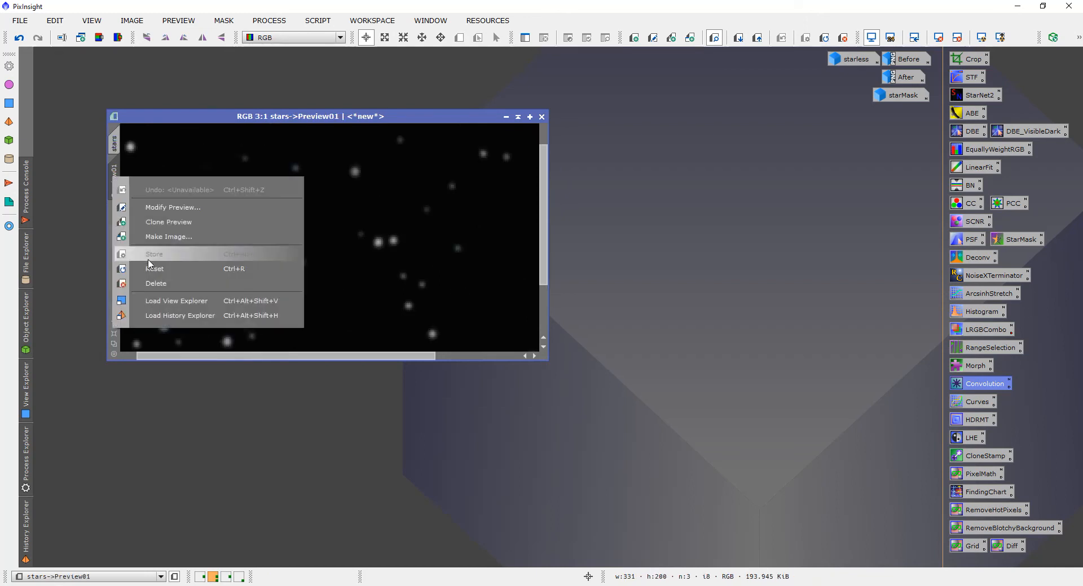
left_click(164, 285)
scroll(350, 238, "down", 2)
scroll(350, 239, "up", 1)
Restore the starless image from its icon and place it beside the stars image
left_click_drag(374, 120, 750, 166)
double_click(854, 59)
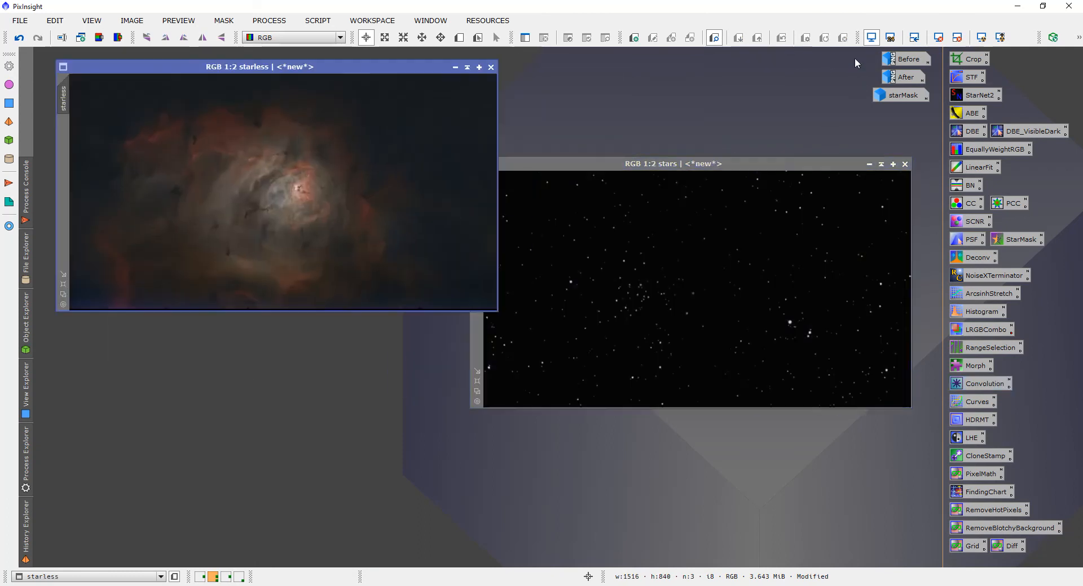
left_click_drag(340, 69, 319, 91)
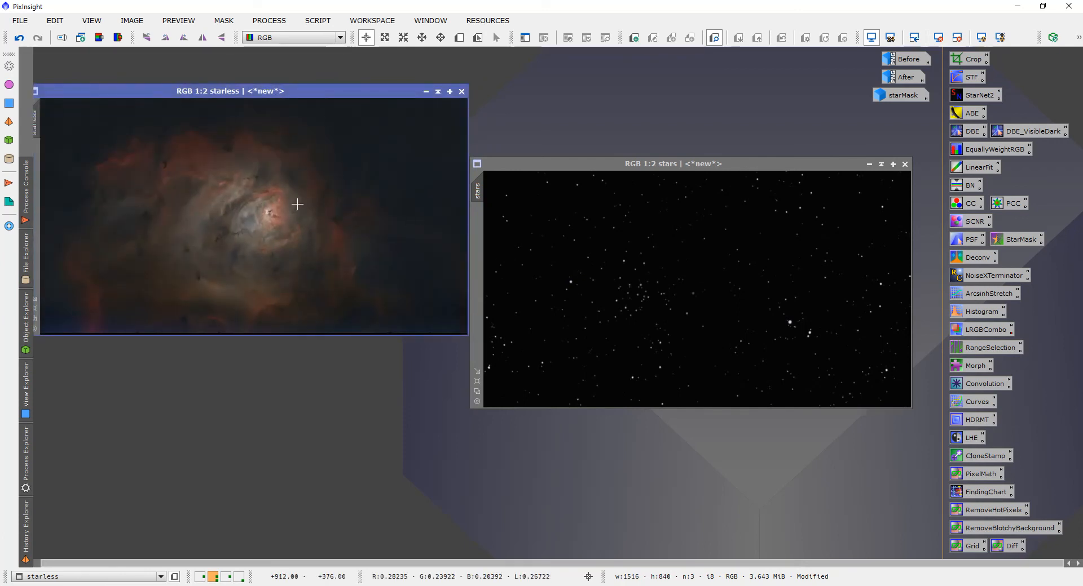
Apply the PixelMath expression "starless + stars" to the starless image, replacing the target image, and close PixelMath
left_click(983, 477)
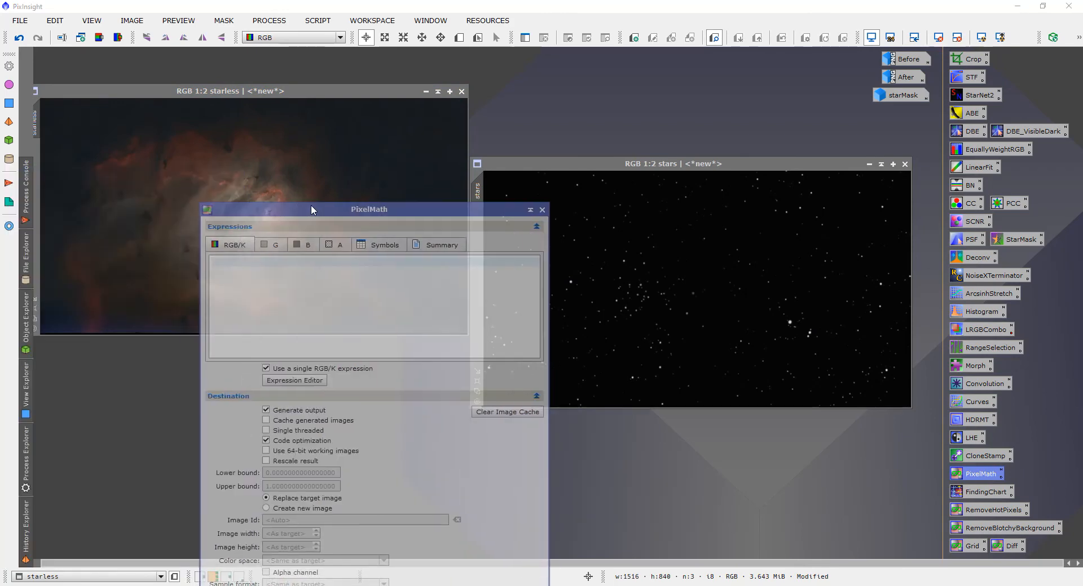
left_click_drag(310, 205, 631, 131)
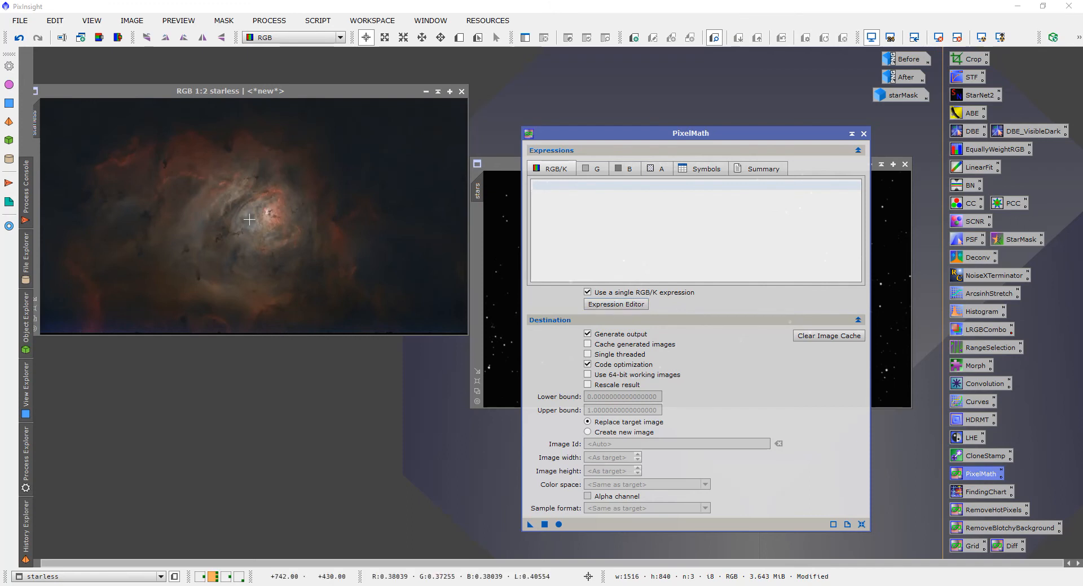
left_click_drag(300, 93, 307, 91)
left_click(546, 187)
type("starless + stars")
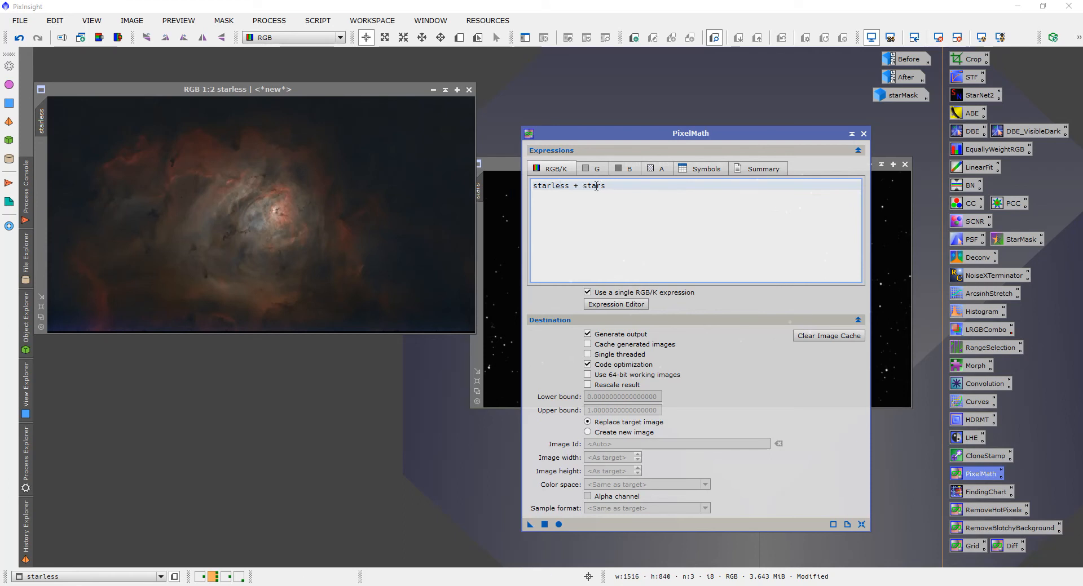
left_click_drag(530, 526, 362, 278)
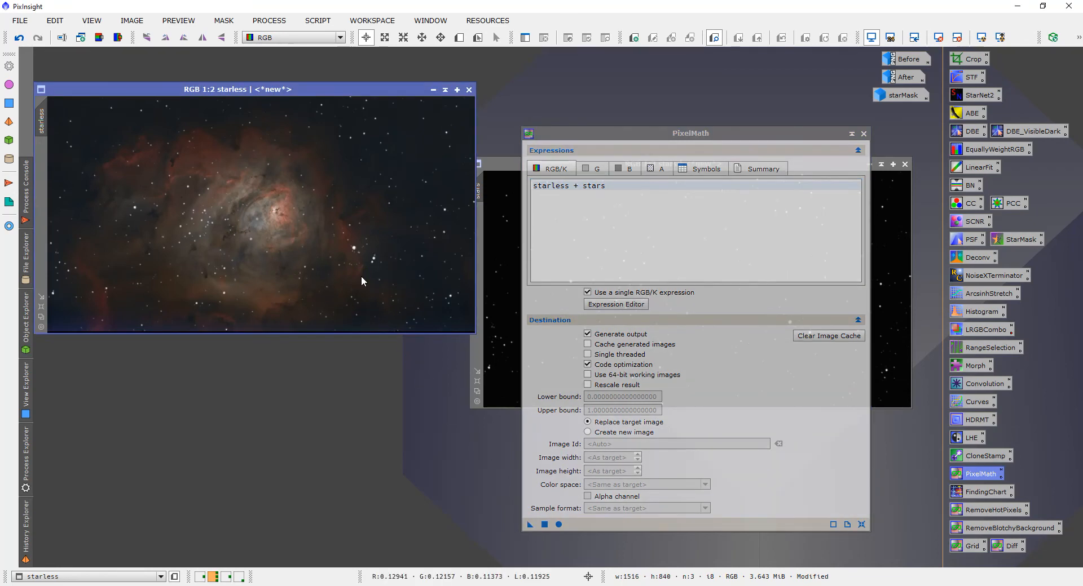
left_click(863, 135)
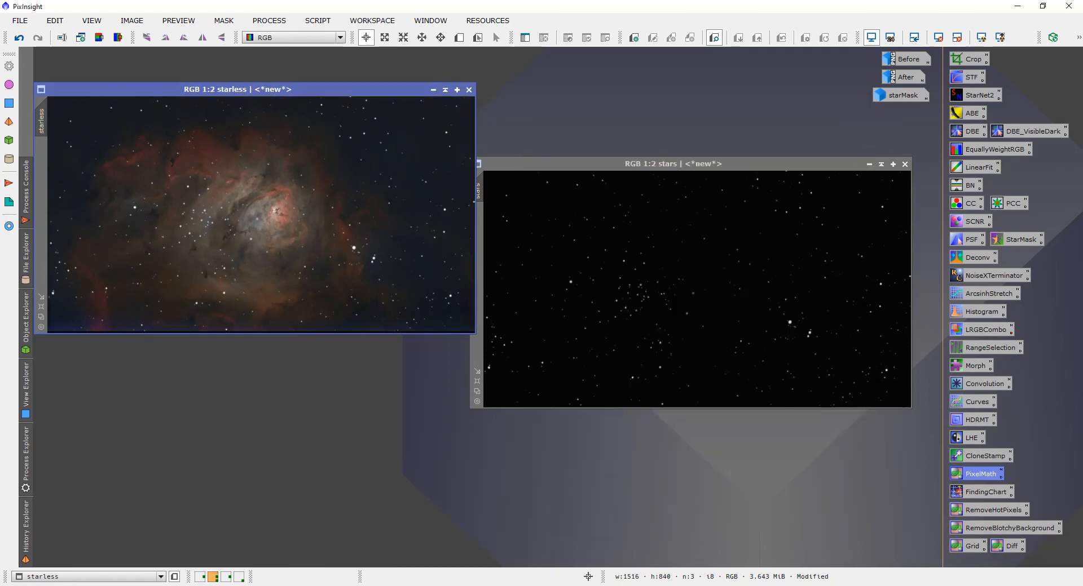
Iconize the stars image, park its icon below starMask, and move the starless window to the middle of the workspace
left_click(881, 165)
left_click_drag(711, 290, 903, 118)
left_click_drag(340, 90, 574, 163)
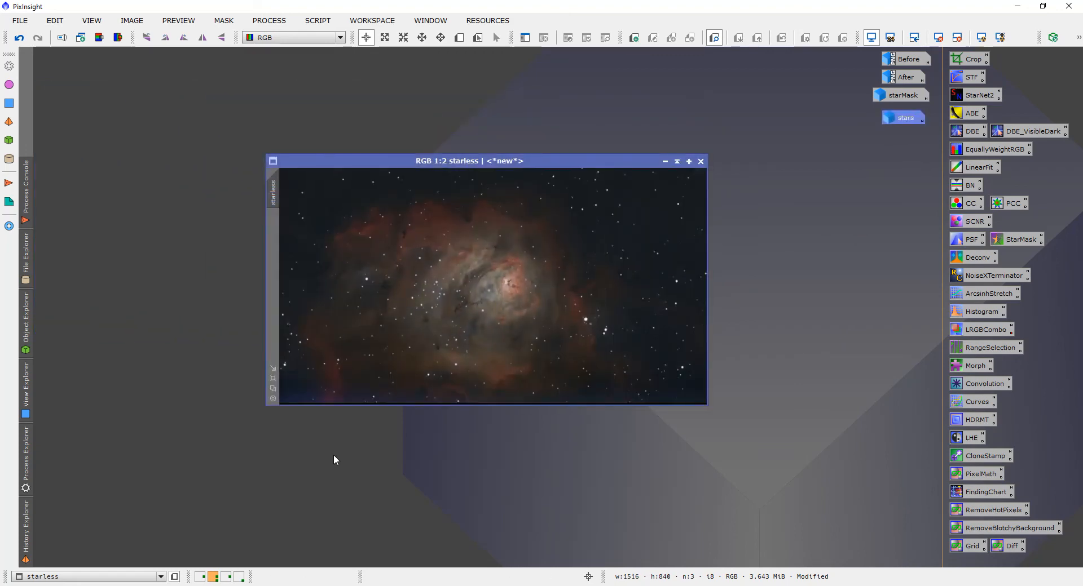
Examine the recombined starless image and enlarge its window to show the whole picture at 1:1
scroll(350, 377, "up", 1)
scroll(367, 358, "down", 1)
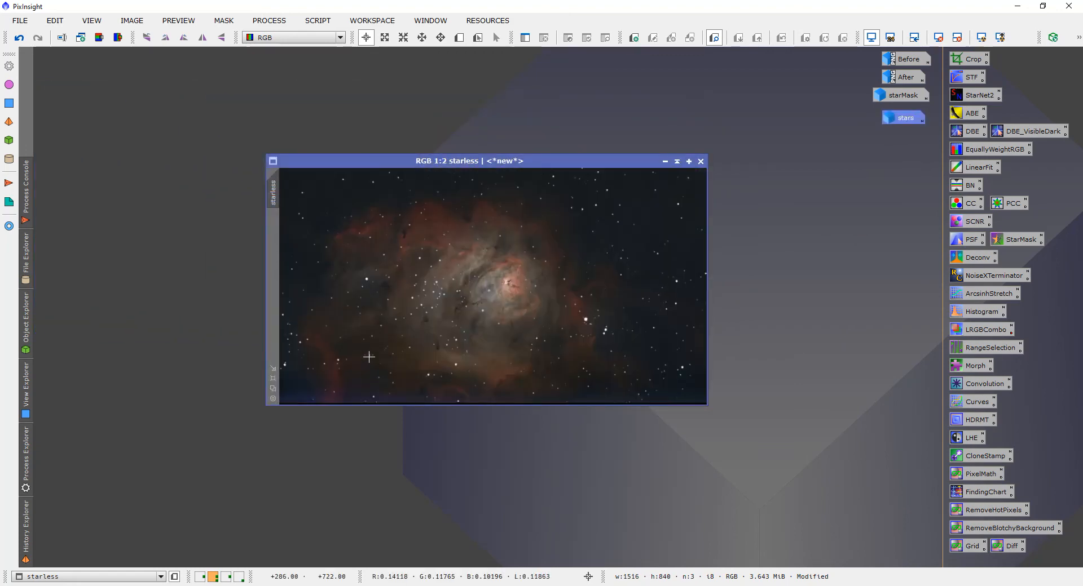
scroll(369, 357, "up", 1)
scroll(369, 357, "down", 1)
scroll(369, 357, "up", 1)
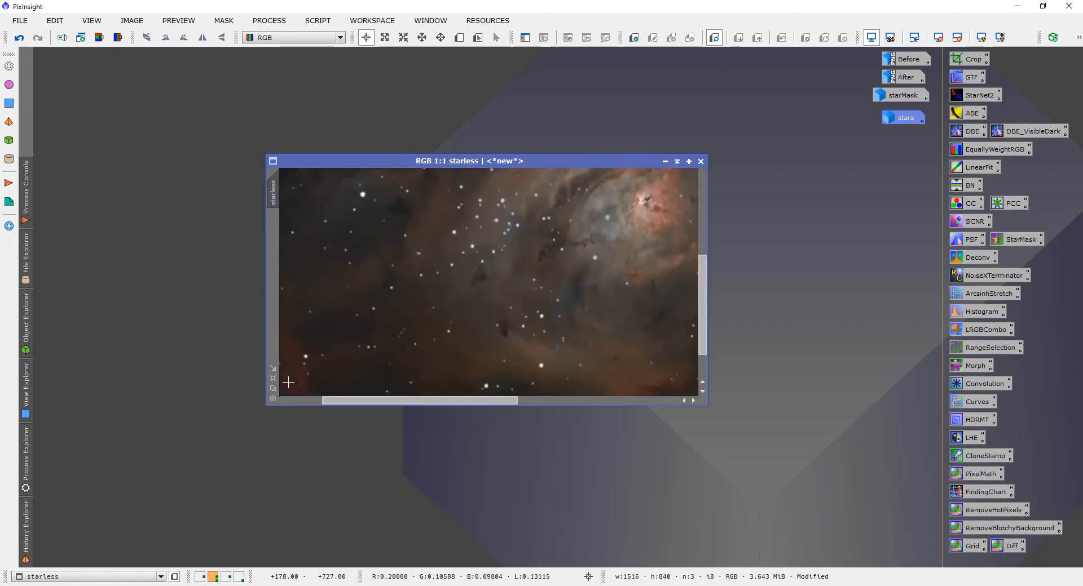
left_click(275, 370)
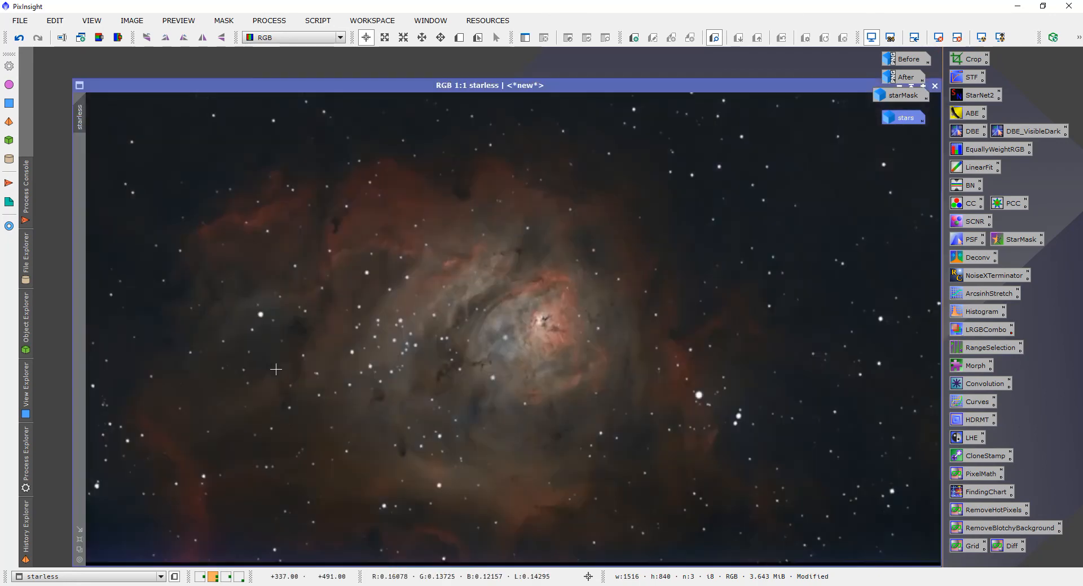
left_click_drag(350, 82, 326, 60)
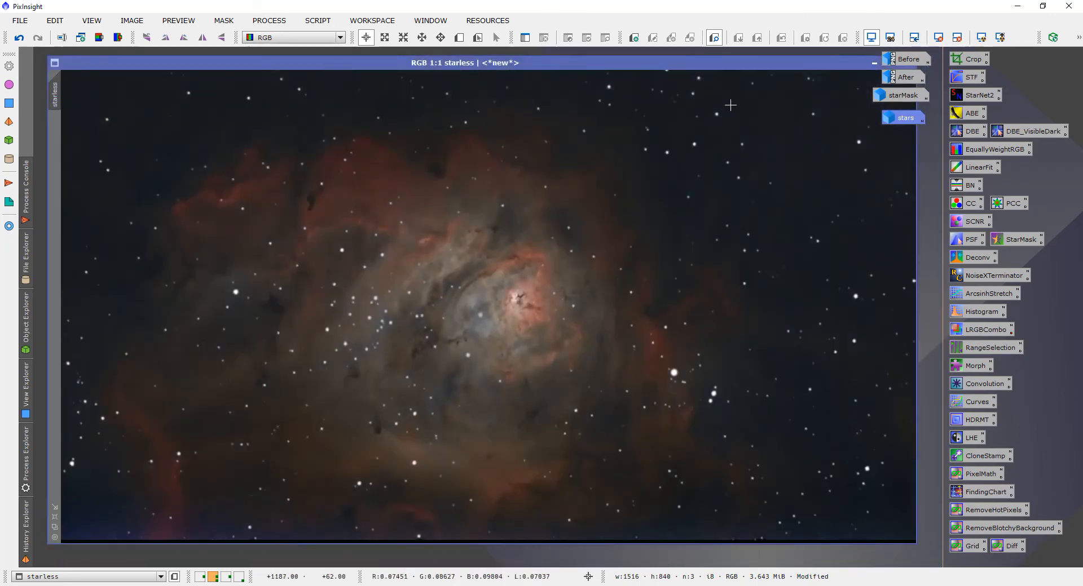
Restore the Before image, enlarge its window to 1:1, and align it exactly over the starless image
double_click(908, 60)
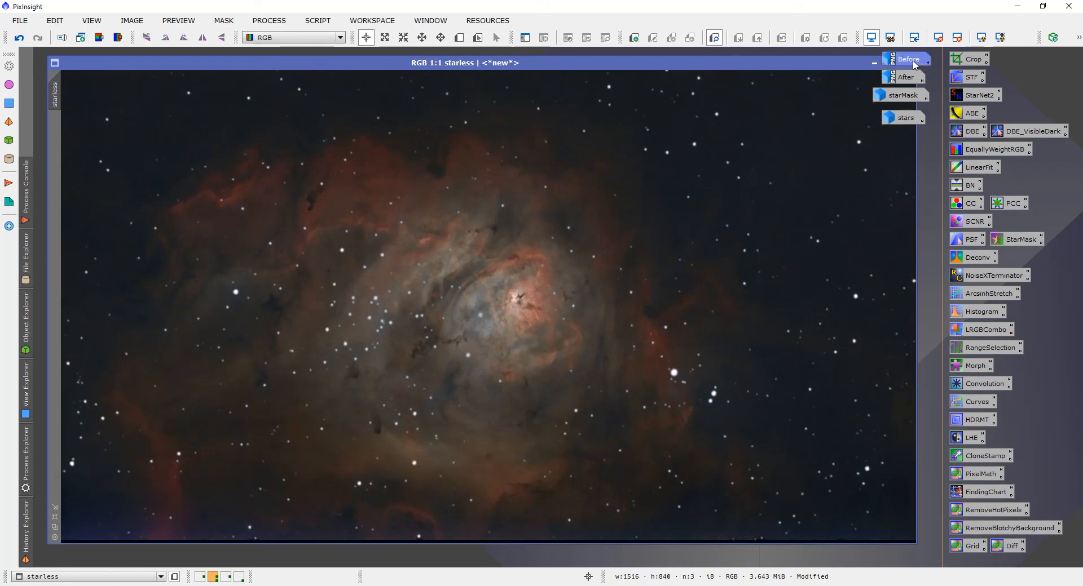
left_click_drag(103, 85, 195, 104)
scroll(284, 233, "down", 1)
scroll(283, 233, "up", 2)
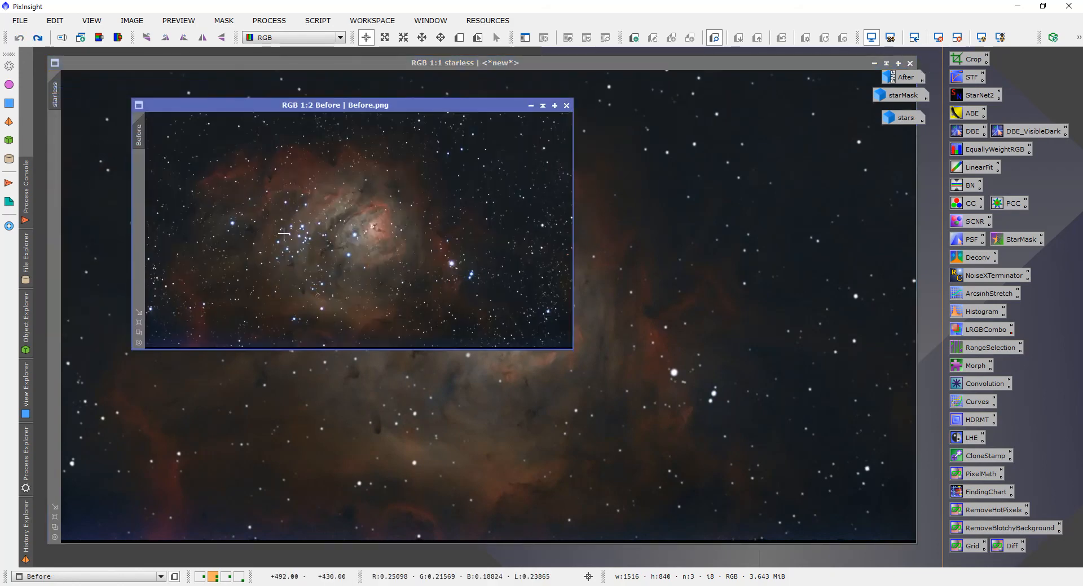
left_click(140, 313)
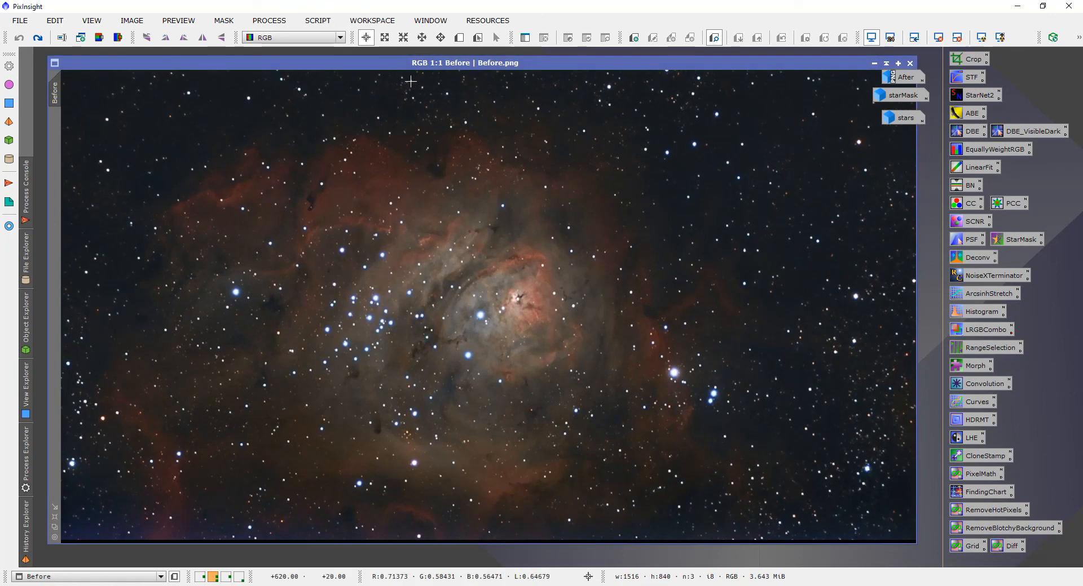
Compare the stars in the recombined starless image with Before by alternating between the two images
key("ctrl+Page_Down")
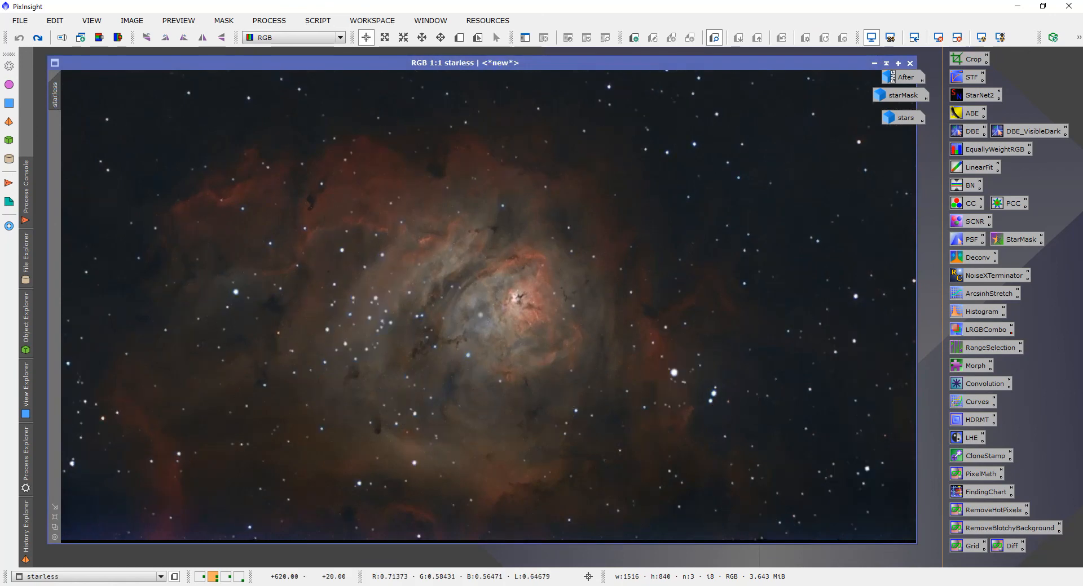
key("ctrl+Page_Up")
key("ctrl+Page_Down")
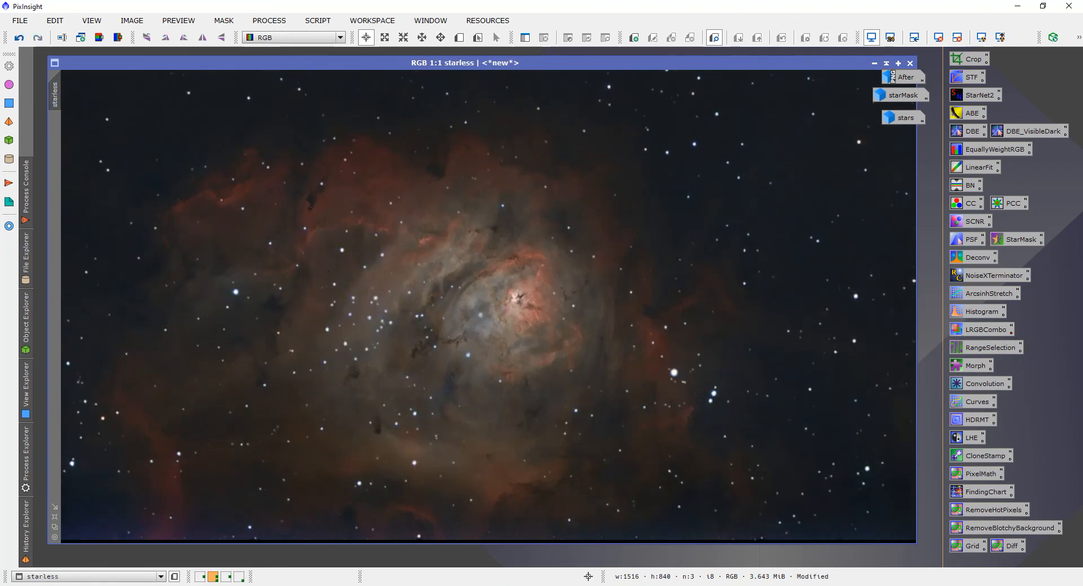
key("ctrl+Page_Up")
key("ctrl+Page_Down")
key("ctrl+Page_Up")
key("ctrl+Page_Down")
key("ctrl+Page_Up")
key("ctrl+Page_Down")
key("ctrl+Page_Down")
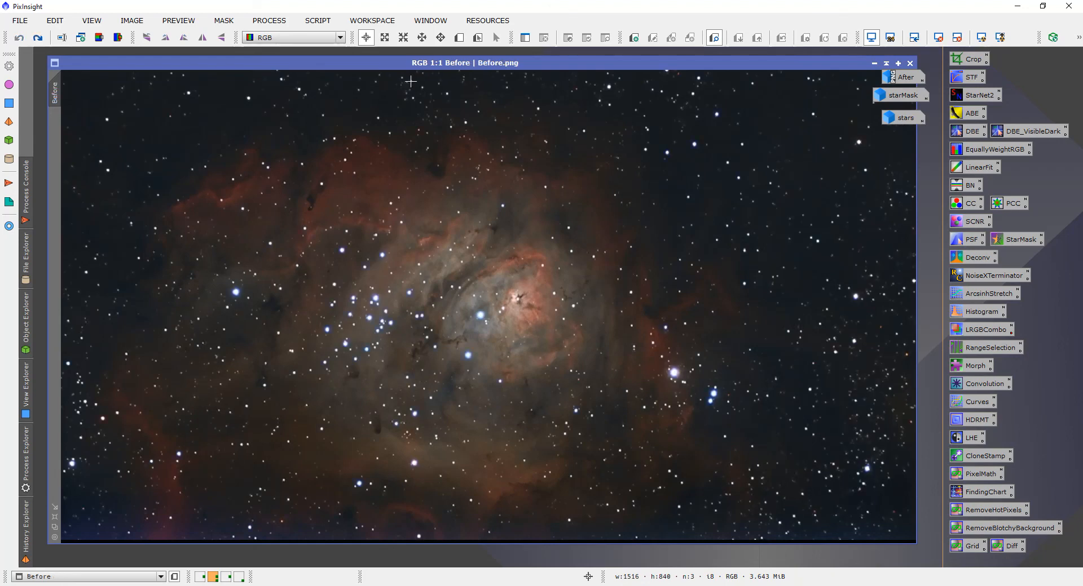
Restore the After image and align its window exactly over the Before image
double_click(902, 77)
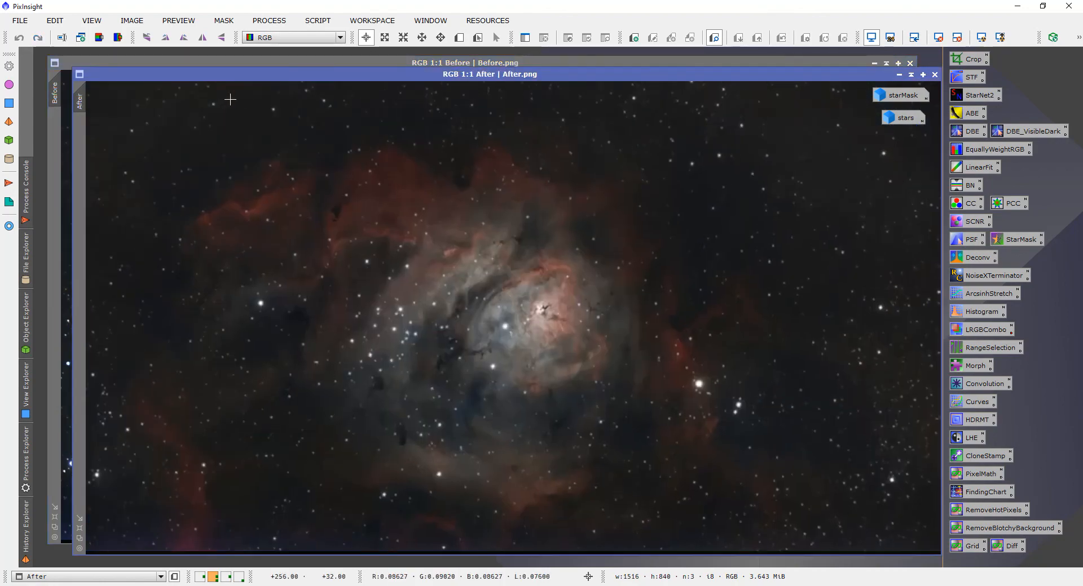
left_click_drag(238, 94, 260, 111)
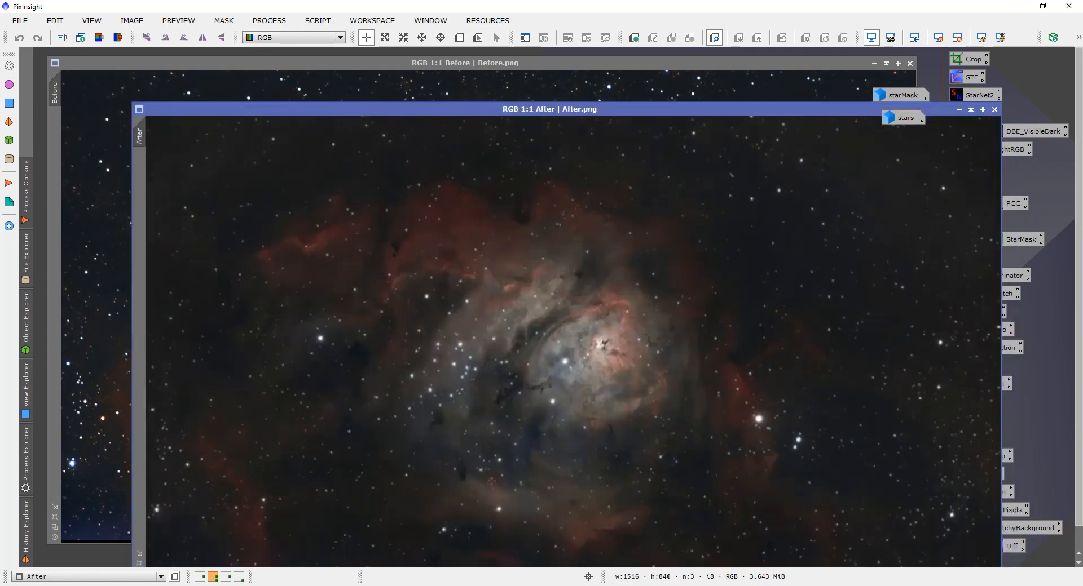
left_click(257, 64)
left_click(937, 109)
left_click_drag(464, 110, 374, 66)
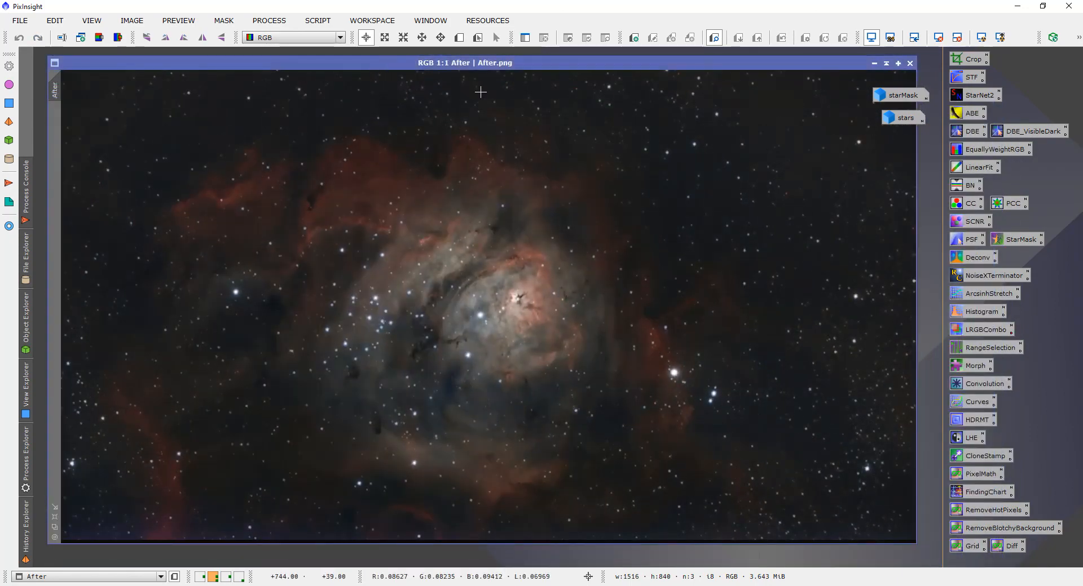
Compare the After image with Before by alternating between the two images
key("ctrl+Tab")
key("ctrl+Tab")
key("ctrl+Tab")
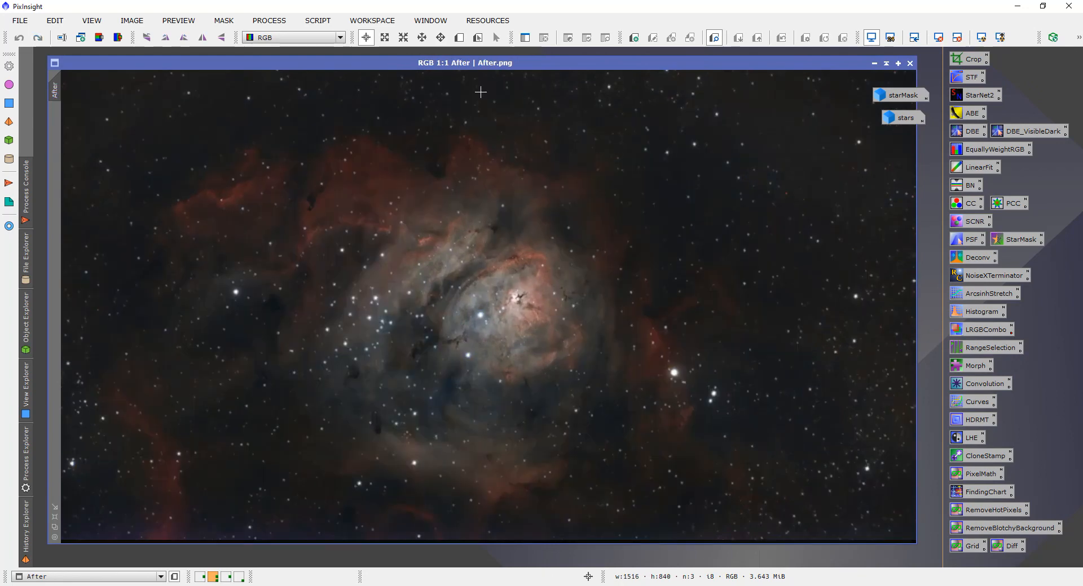
key("ctrl+Tab")
key("ctrl+Tab")
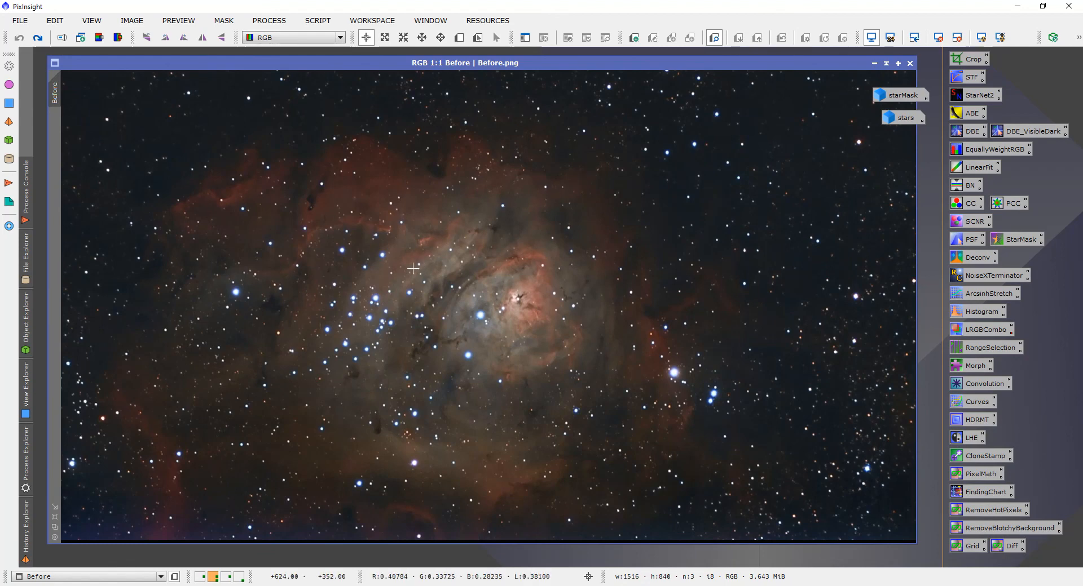
Examine the stars in the Before image up close, and review the StarNet2 options before closing the process
scroll(418, 269, "up", 4)
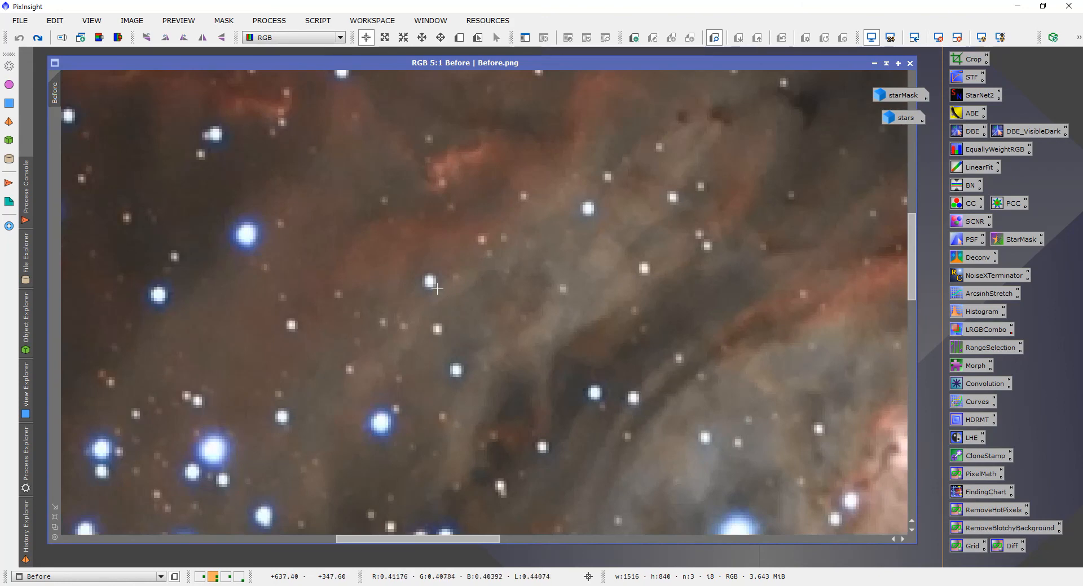
scroll(437, 289, "down", 3)
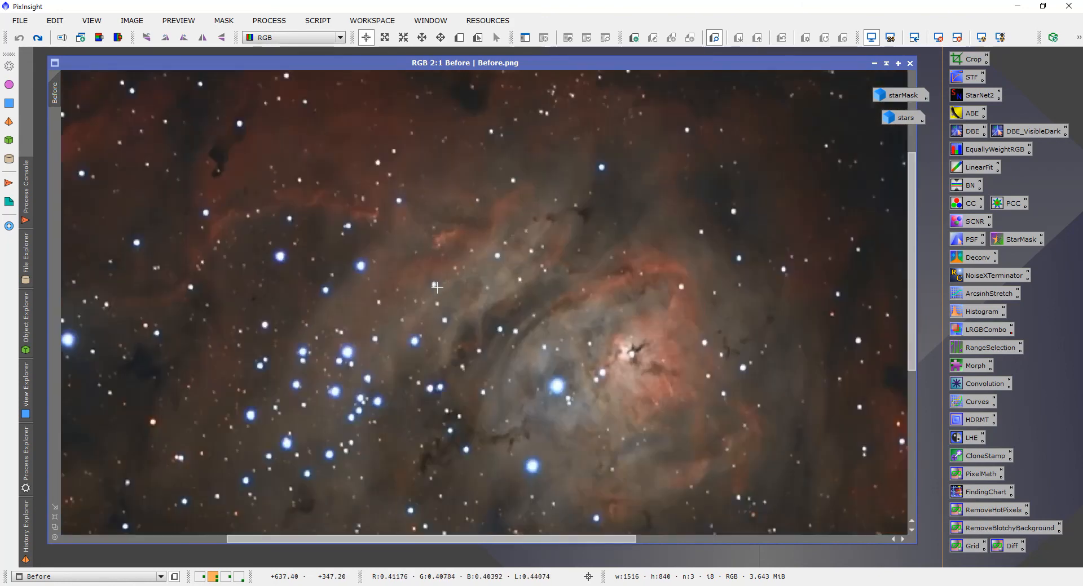
scroll(437, 287, "up", 2)
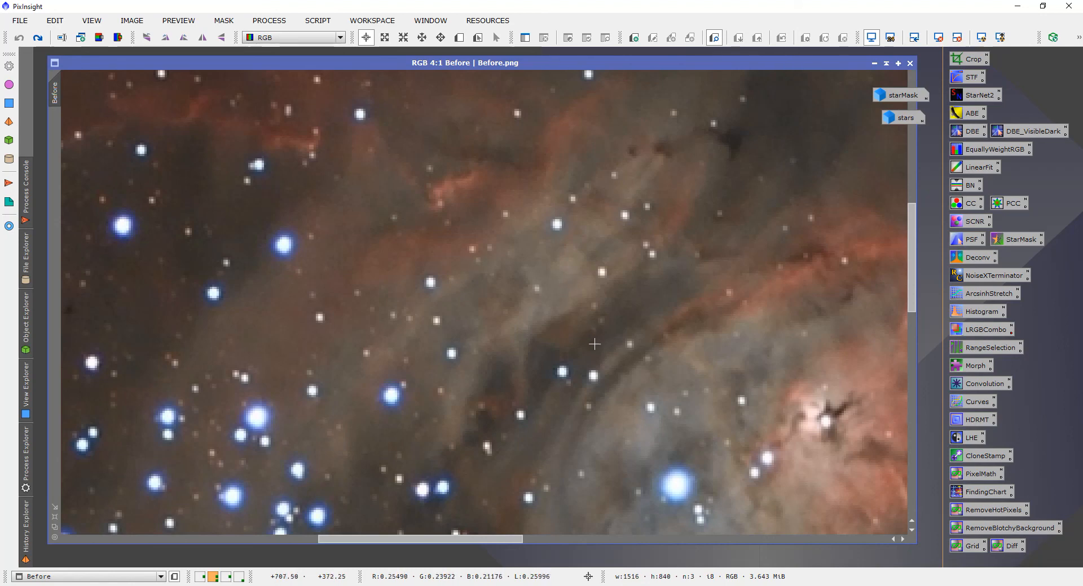
double_click(976, 95)
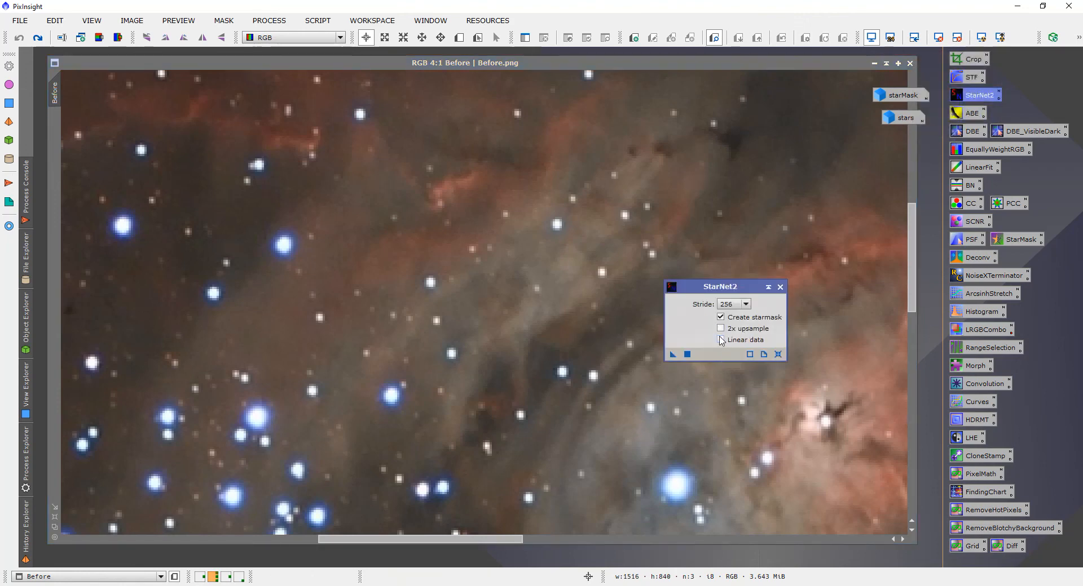
left_click(780, 287)
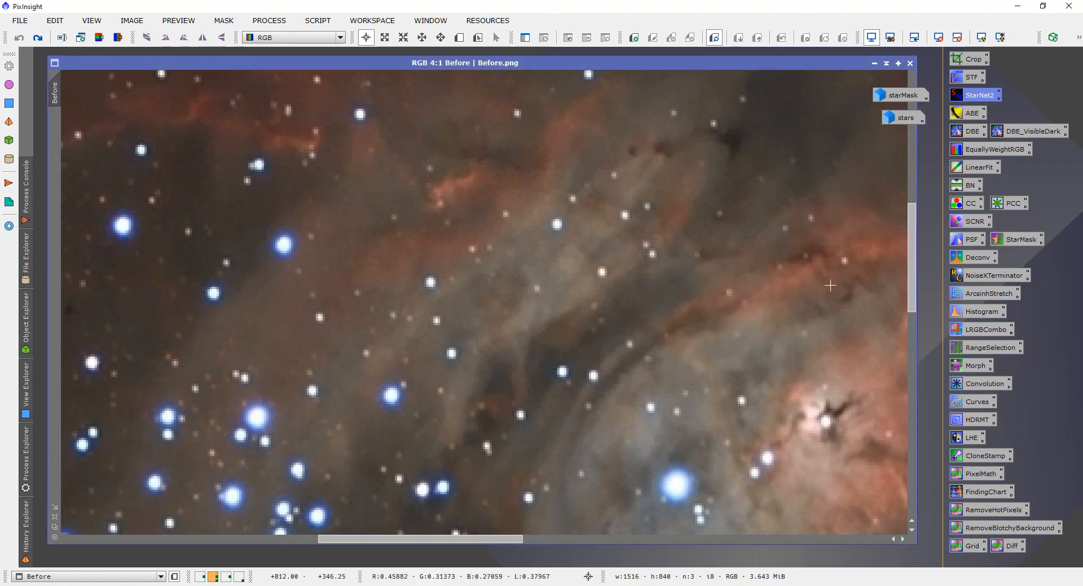